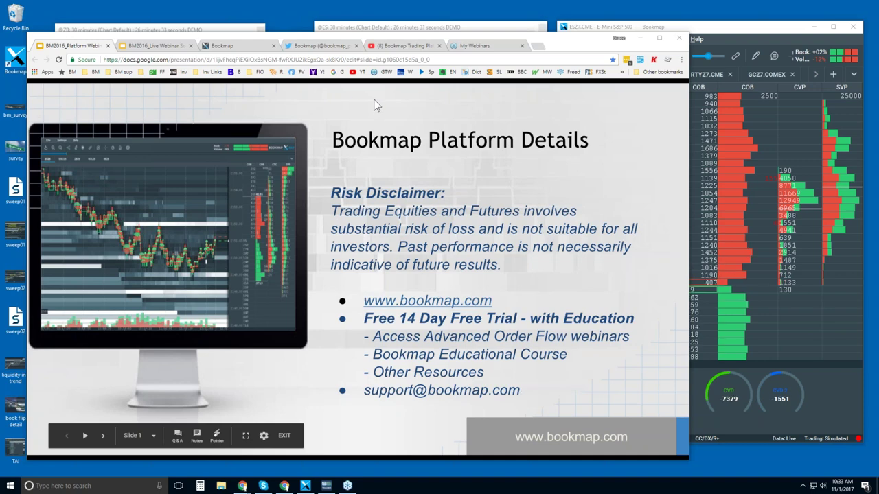
# Open the Bookmap website's home page and explore its Intro and About Bookmap sections.
pyautogui.click(236, 47)
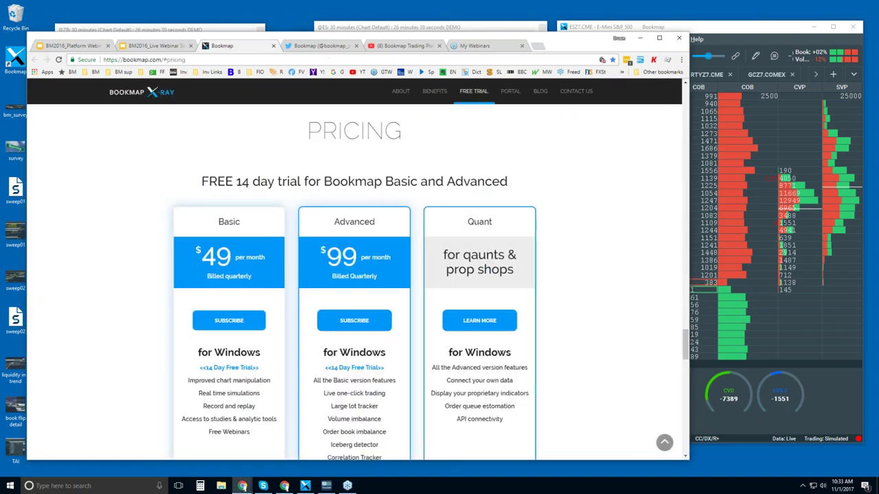
pyautogui.click(149, 101)
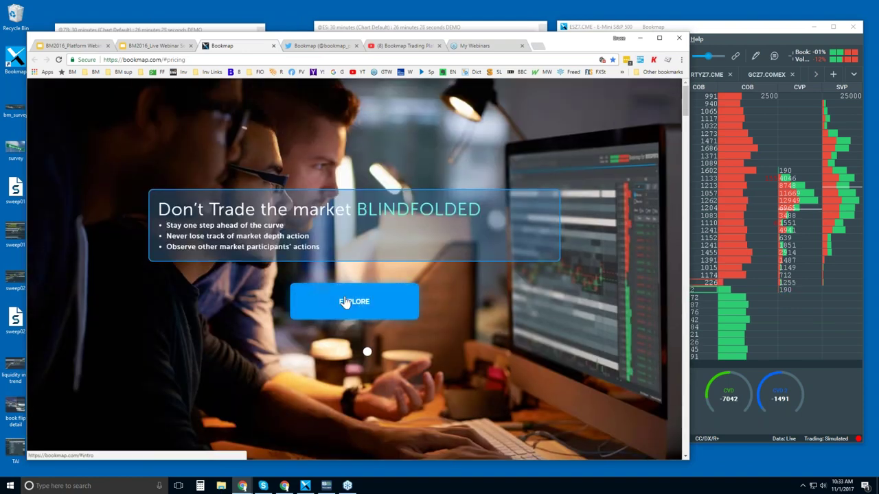
pyautogui.click(359, 299)
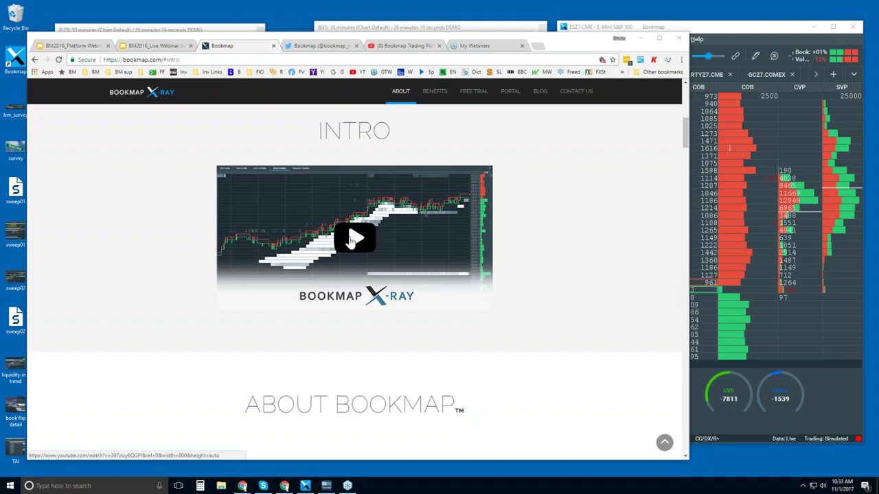
pyautogui.scroll(-3, 684, 144)
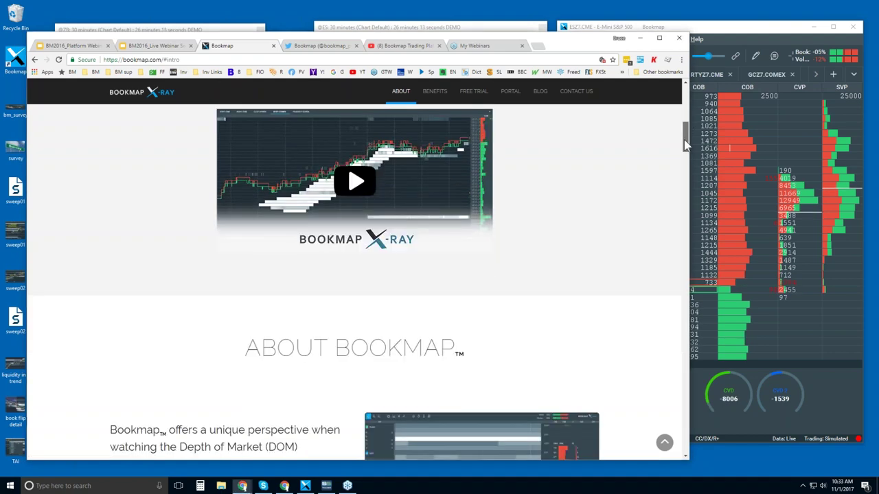
pyautogui.scroll(-2, 684, 145)
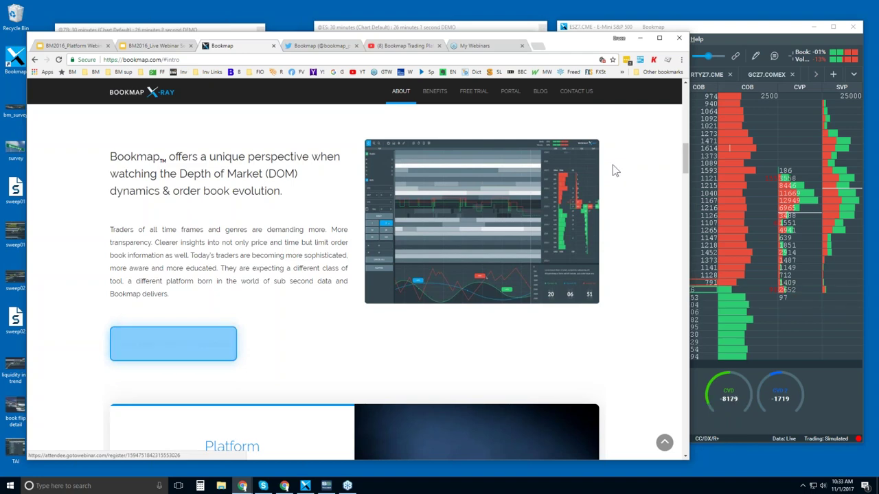
# Review the Nasdaq TotalView advantages, the Connectivity providers and the Basic, Advanced and Quant pricing plans on the Bookmap site.
pyautogui.moveTo(686, 154); pyautogui.dragTo(675, 261)
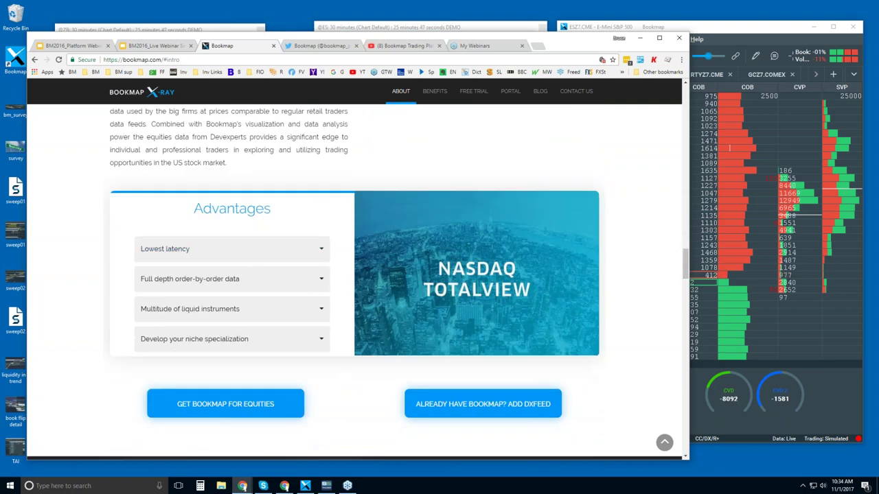
pyautogui.moveTo(687, 265); pyautogui.dragTo(688, 272)
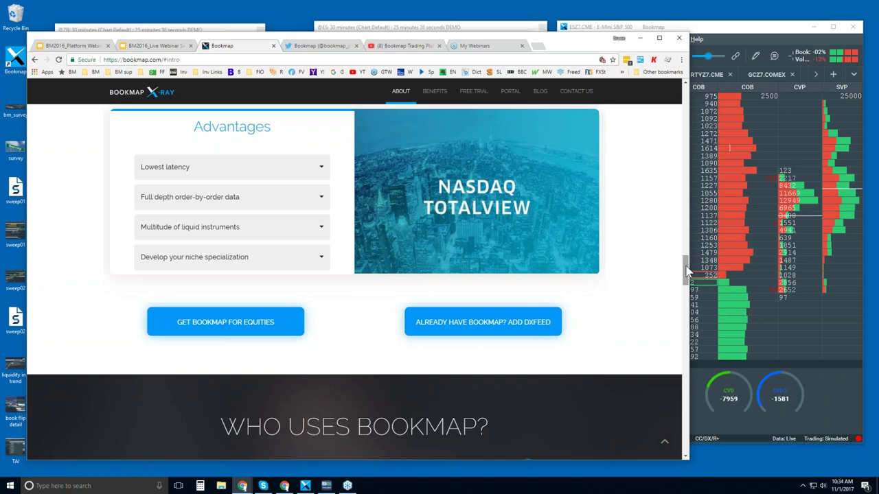
pyautogui.moveTo(689, 266); pyautogui.dragTo(691, 314)
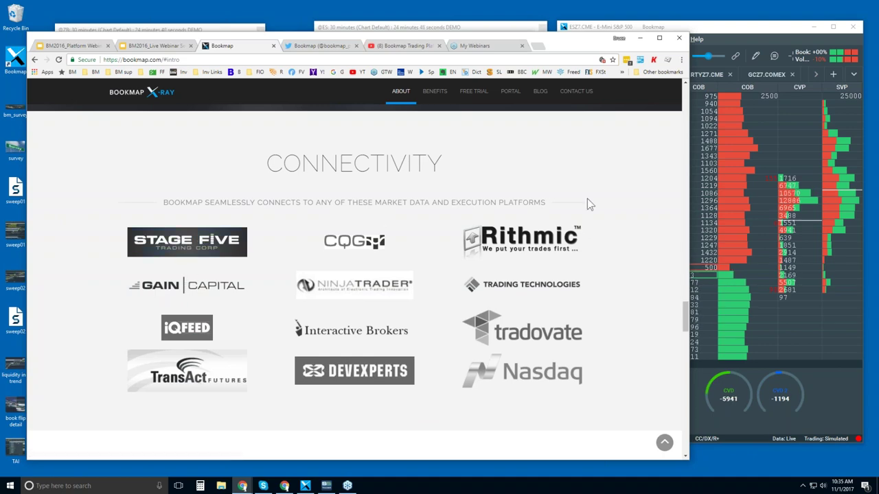
pyautogui.moveTo(682, 313); pyautogui.dragTo(683, 334)
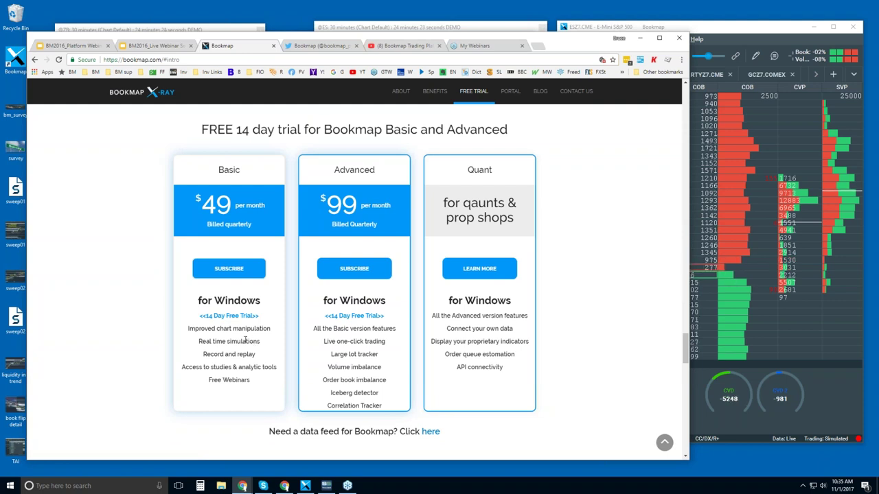
# Highlight the Advanced plan's features: live one-click trading, the items from large lot tracker to correlation tracker, and the iceberg detector.
pyautogui.doubleClick(330, 341)
pyautogui.moveTo(337, 342); pyautogui.dragTo(385, 341)
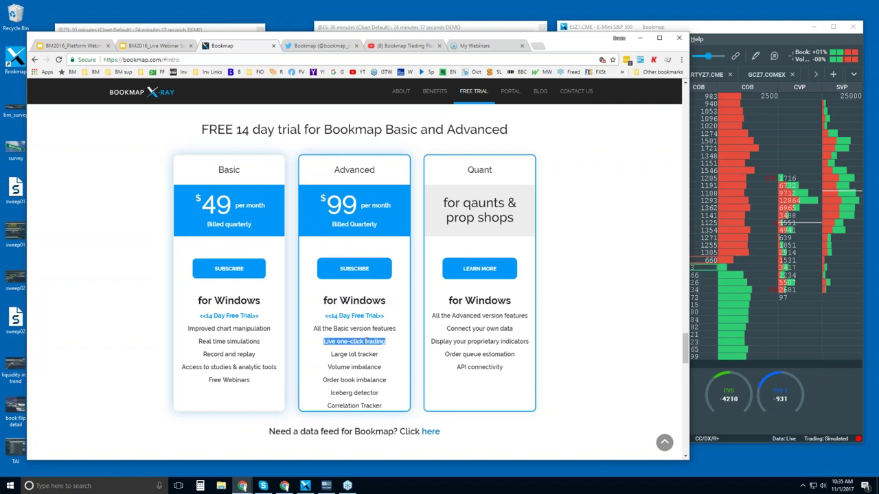
pyautogui.doubleClick(341, 355)
pyautogui.moveTo(341, 355); pyautogui.dragTo(382, 405)
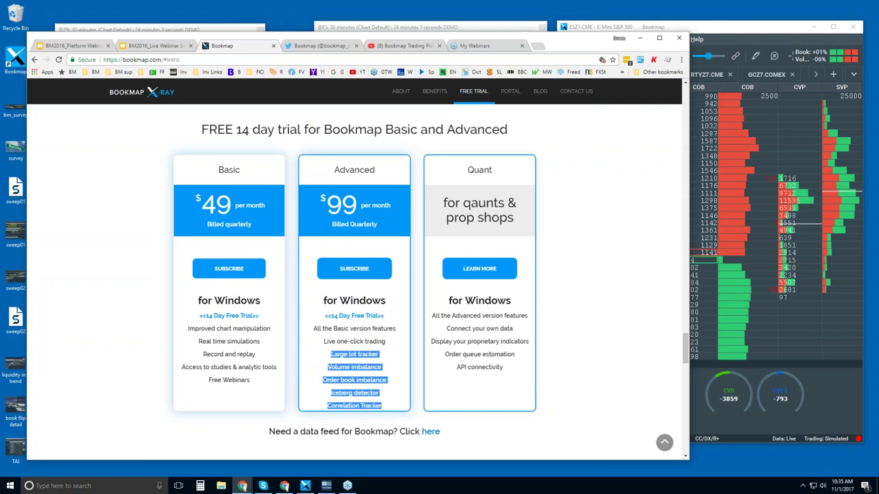
pyautogui.click(336, 393)
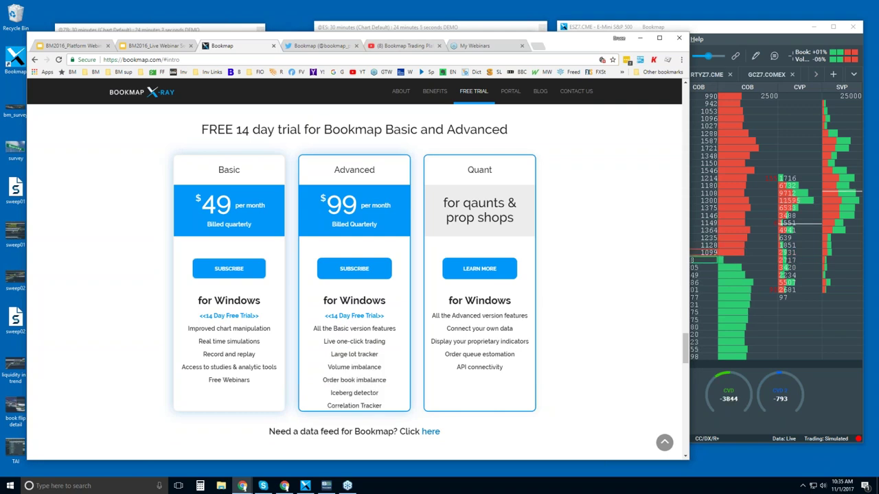
pyautogui.moveTo(340, 394); pyautogui.dragTo(364, 396)
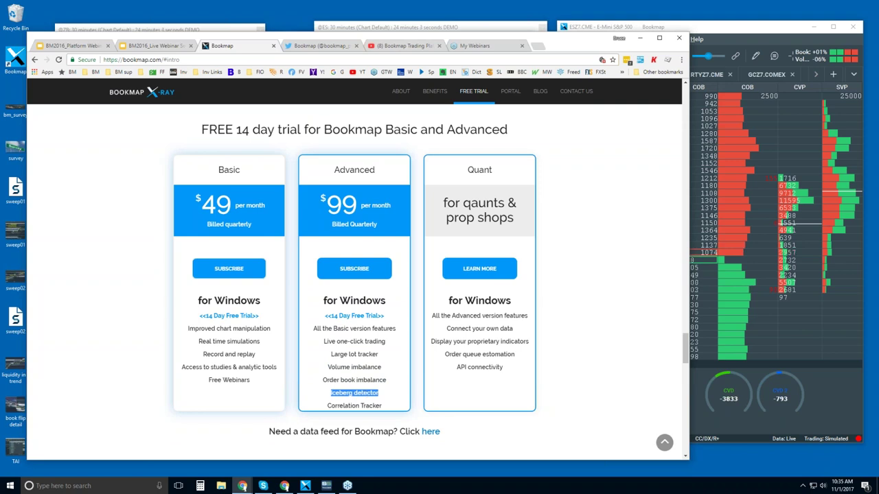
pyautogui.click(361, 369)
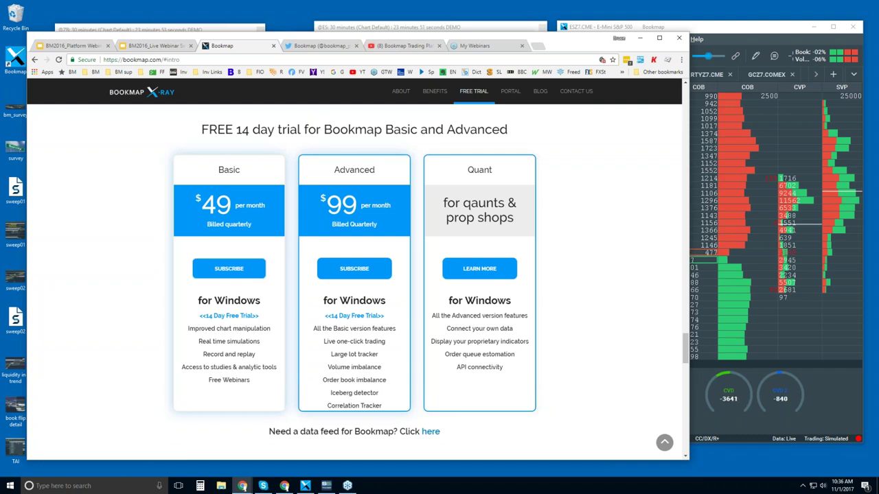
# Open the Free Demo Data Feeds page from the data feed link below the pricing plans, view the providers and close it.
pyautogui.scroll(-1, 354, 275)
pyautogui.scroll(-1, 354, 274)
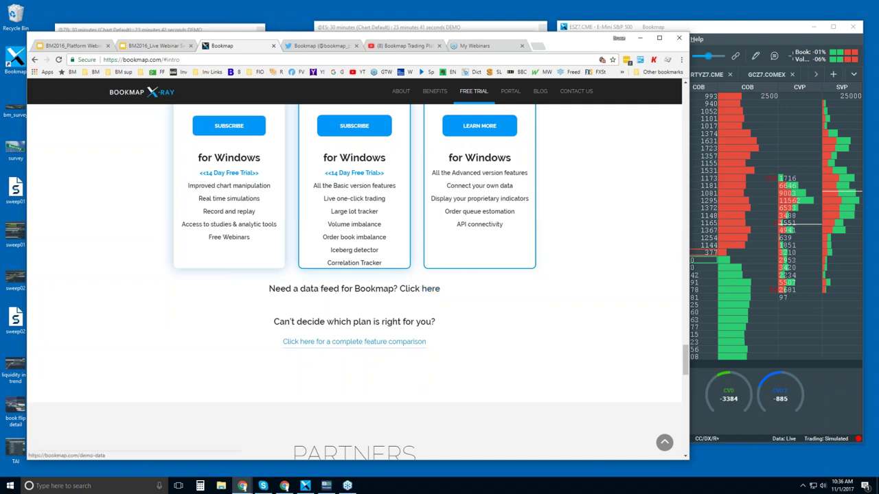
pyautogui.click(430, 289)
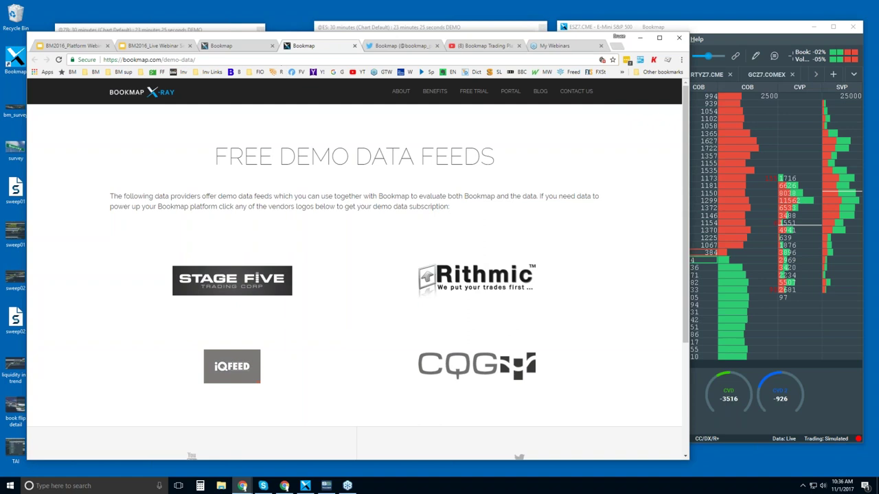
pyautogui.click(354, 46)
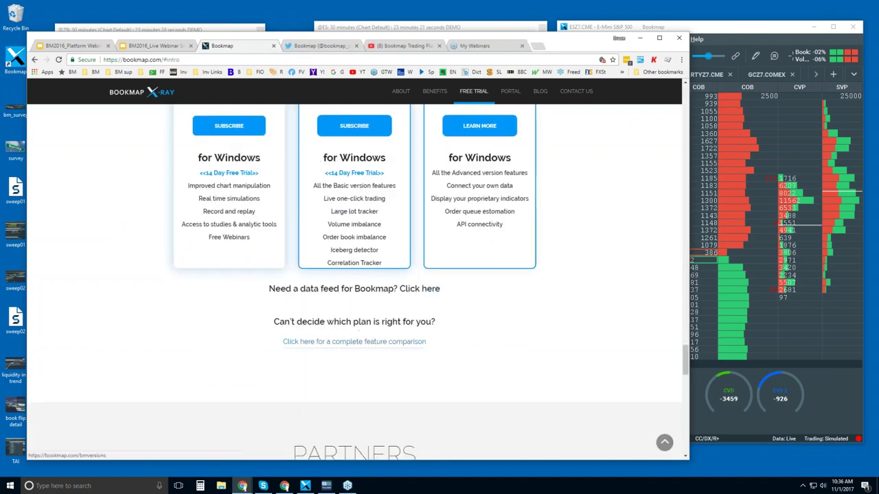
# Open the complete feature comparison and point out the Connect your own data and Order queue estimation rows.
pyautogui.click(343, 342)
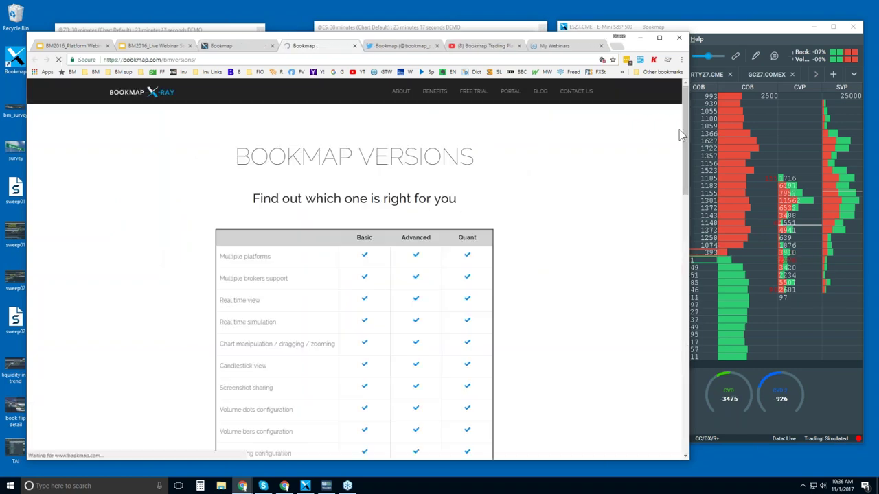
pyautogui.moveTo(685, 114); pyautogui.dragTo(671, 312)
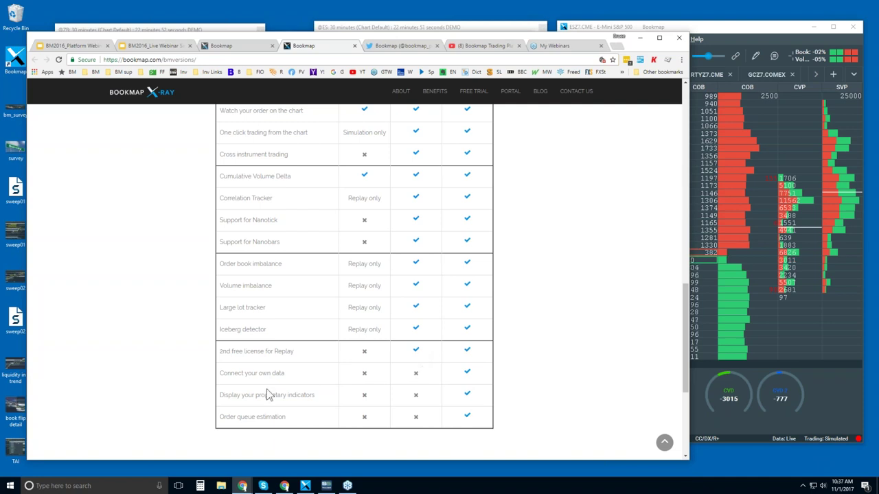
pyautogui.moveTo(219, 374); pyautogui.dragTo(288, 375)
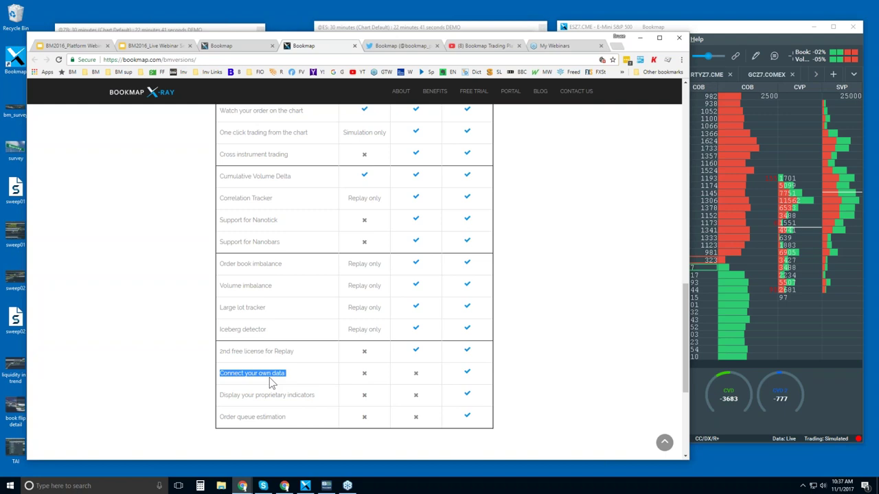
pyautogui.click(412, 383)
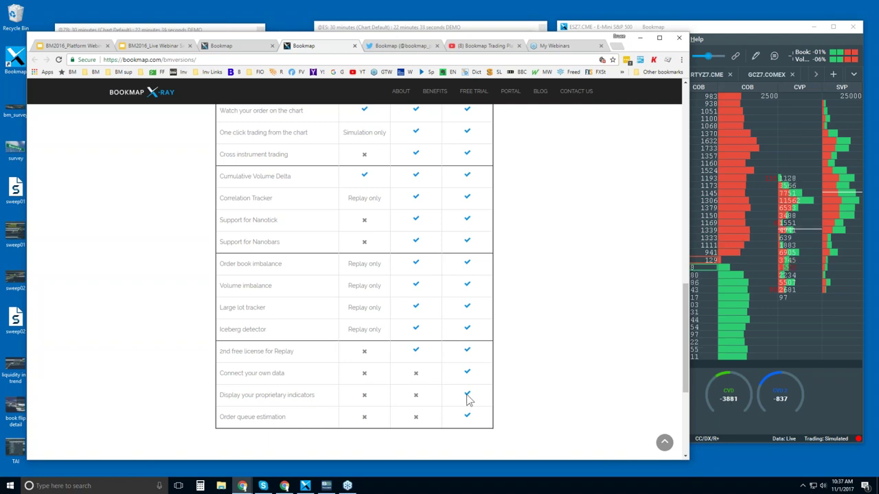
pyautogui.doubleClick(246, 417)
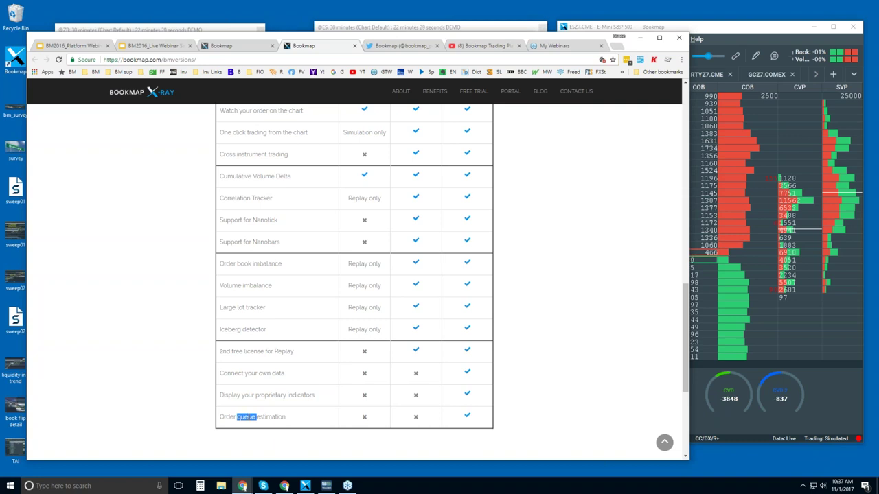
pyautogui.click(274, 416)
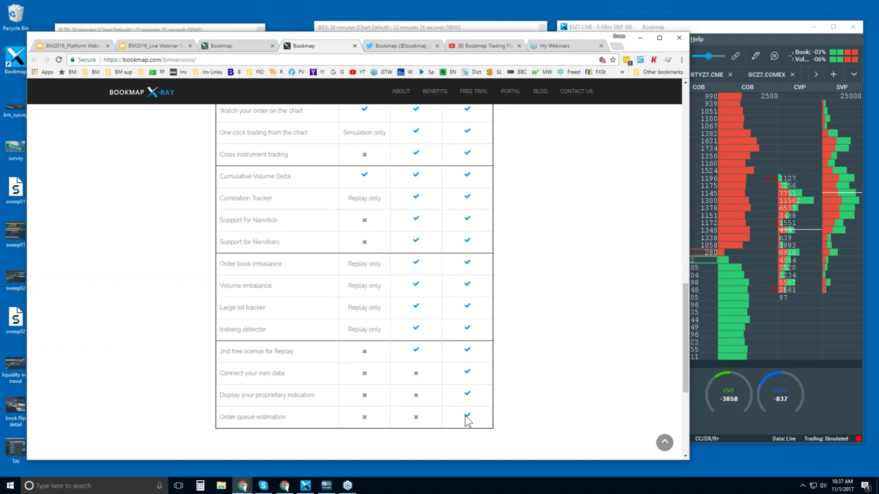
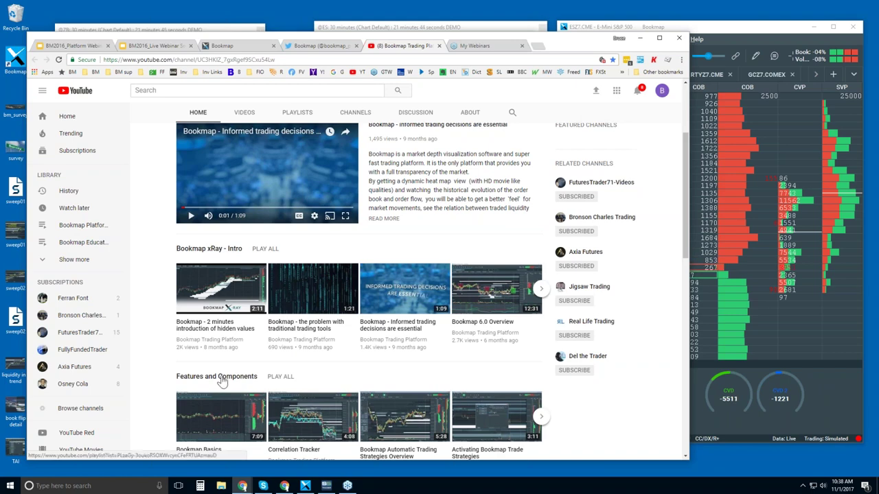
# Browse Bookmap's YouTube channel through Features and Components to the Order Flow video snippets.
pyautogui.scroll(-1, 223, 381)
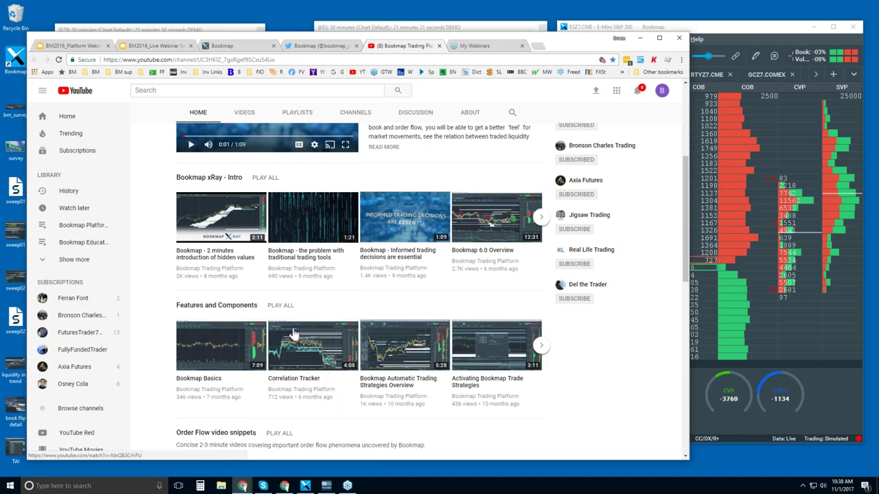
pyautogui.scroll(-2, 292, 334)
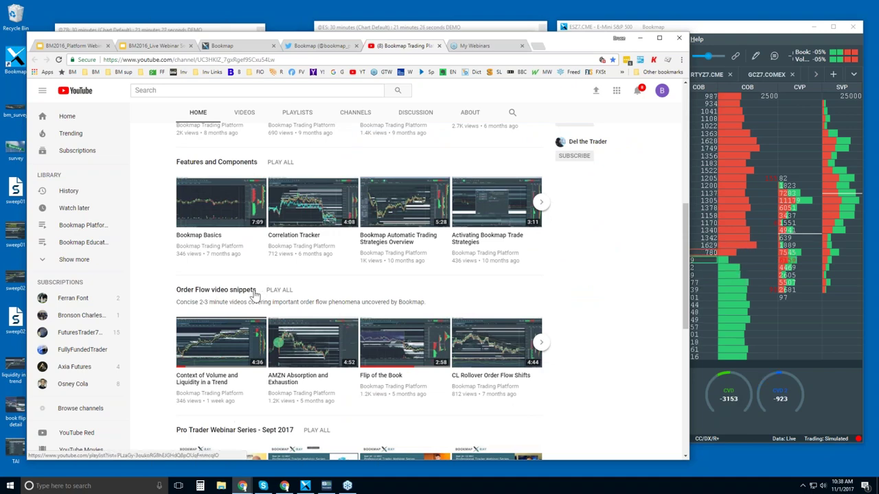
pyautogui.click(218, 380)
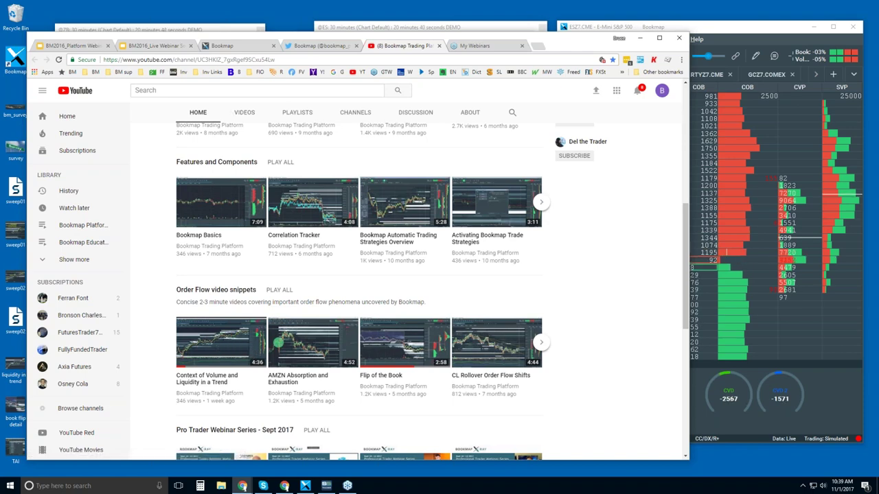
pyautogui.hotkey('alt', 'Tab')
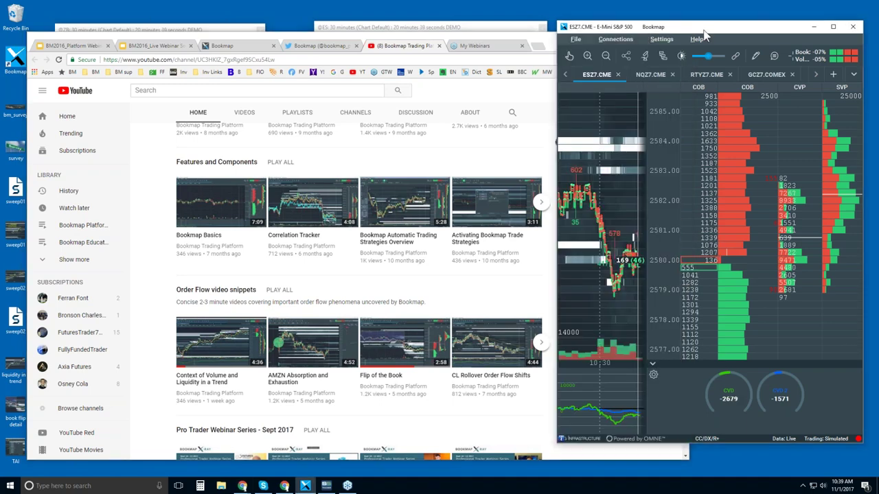
pyautogui.click(451, 26)
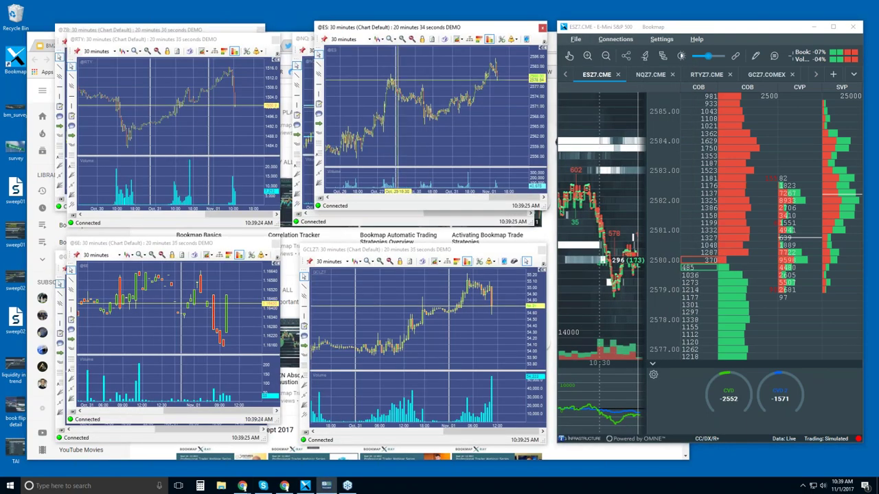
pyautogui.click(453, 219)
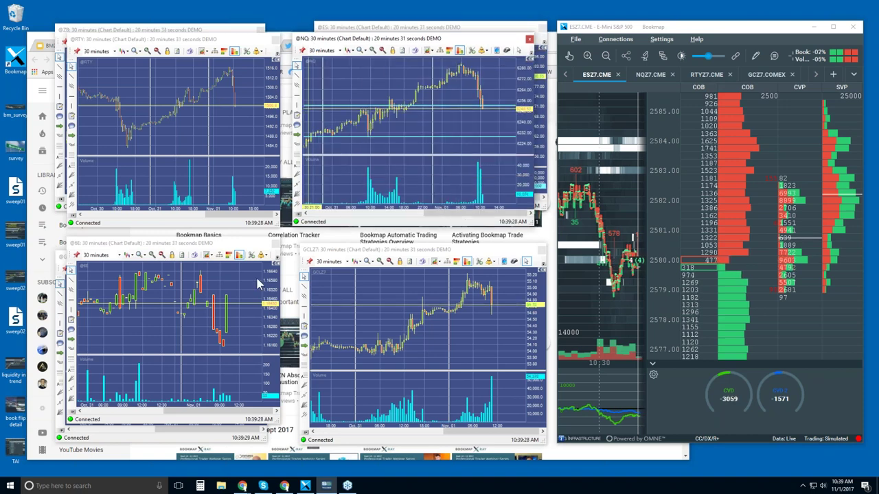
pyautogui.click(61, 260)
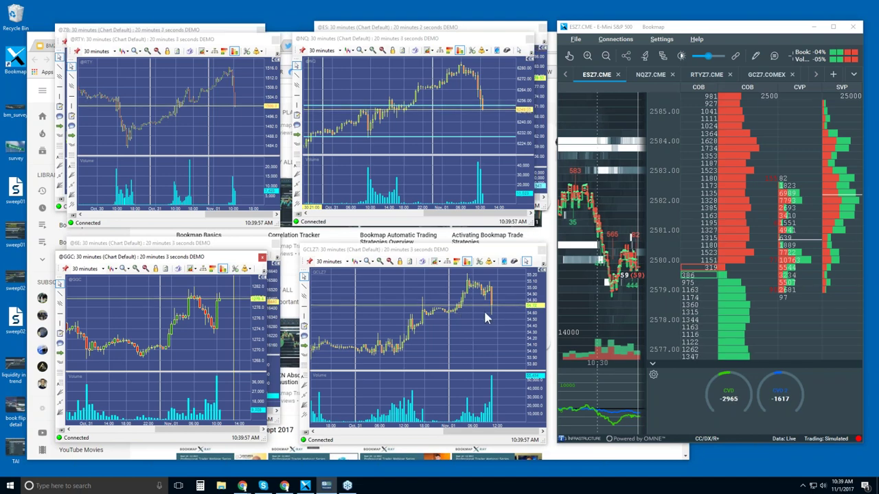
# Maximize the Bookmap window and zoom out the CLZ7.NYMEX crude oil chart to show the price action since before 09:30.
pyautogui.doubleClick(691, 31)
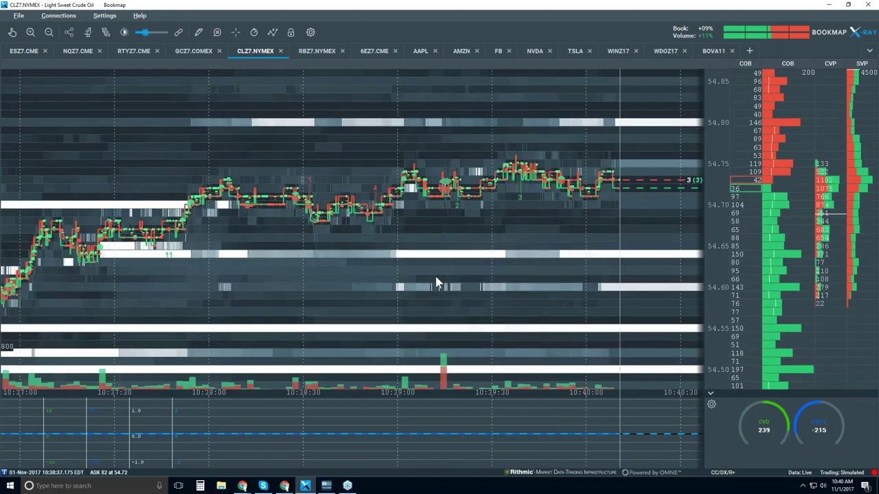
pyautogui.scroll(-1, 436, 278)
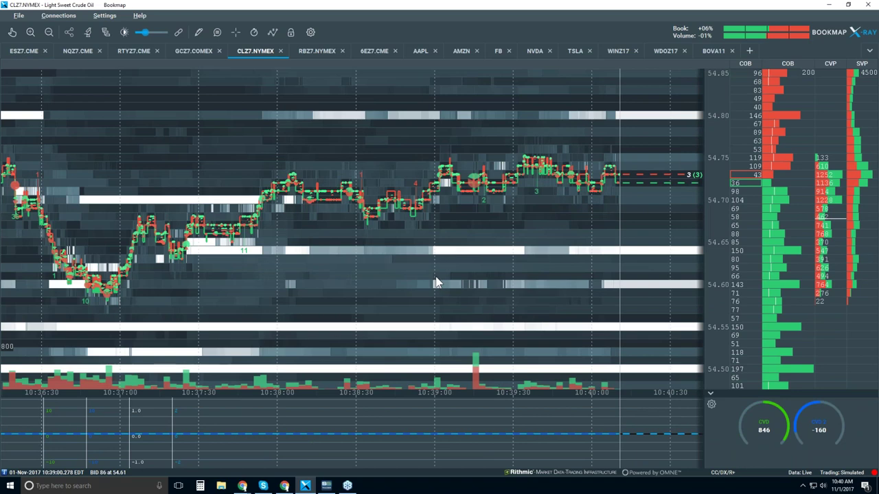
pyautogui.scroll(-5, 436, 282)
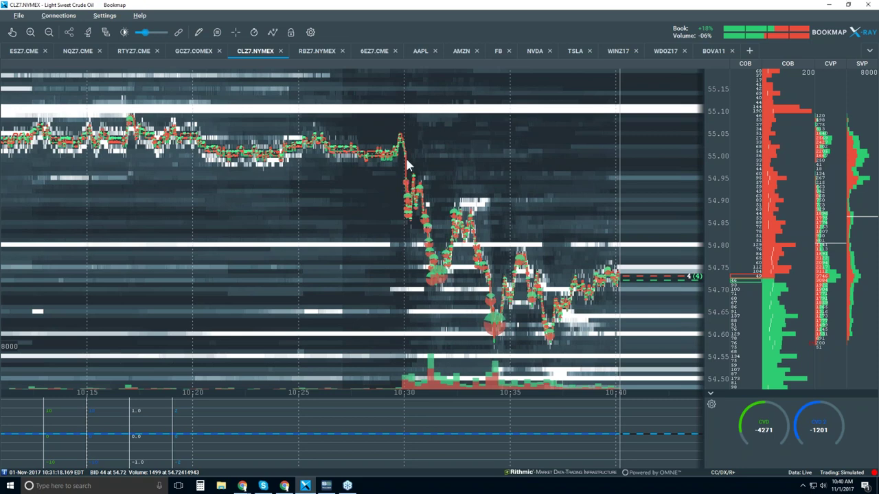
pyautogui.scroll(-3, 401, 148)
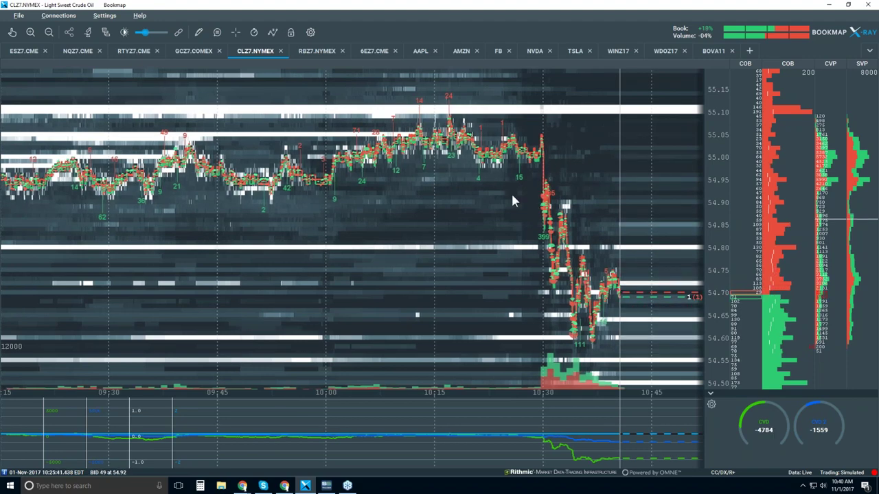
# Zoom in on the CLZ7.NYMEX chart to examine the order flow around the 10:30 price drop.
pyautogui.scroll(4, 511, 196)
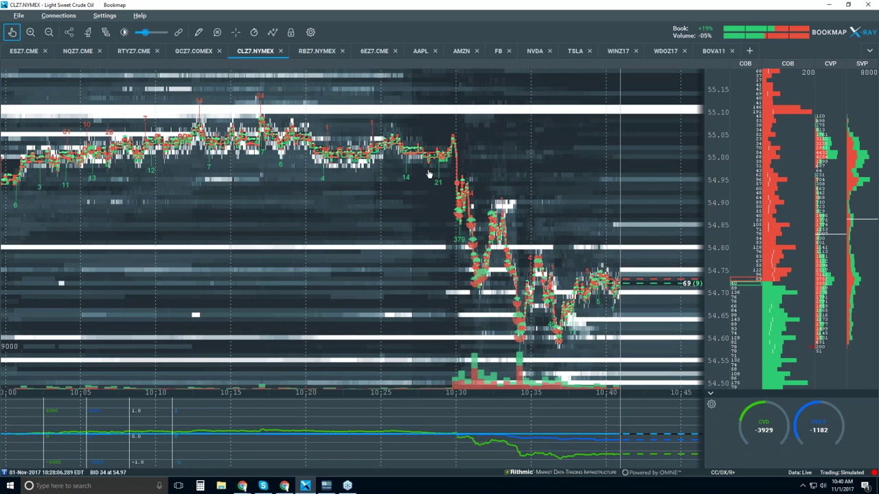
pyautogui.scroll(2, 426, 174)
pyautogui.scroll(2, 427, 174)
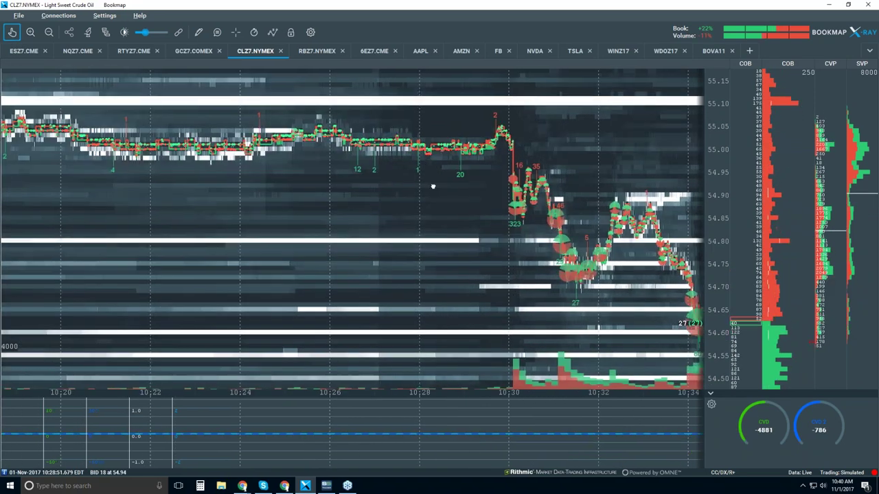
pyautogui.scroll(2, 419, 184)
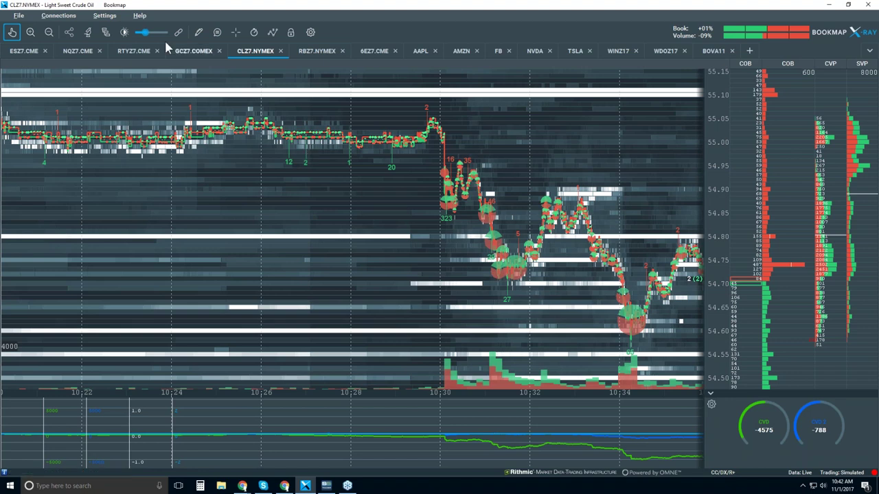
# Configure the heatmap contrast with white cut-off about 85, large size highlight about 86 and brightness about 45.
pyautogui.moveTo(144, 32)
pyautogui.mouseDown()
pyautogui.moveTo(153, 33)
pyautogui.moveTo(146, 37)
pyautogui.mouseUp()
pyautogui.click(125, 32)
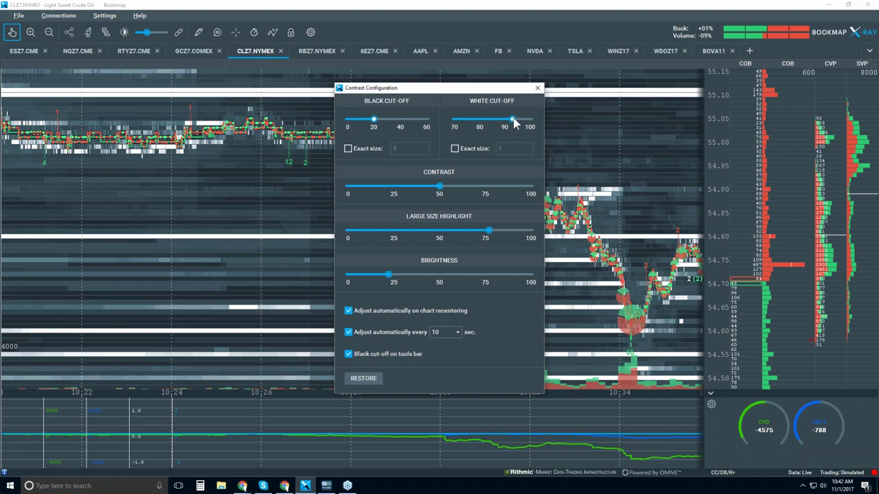
pyautogui.moveTo(513, 121); pyautogui.dragTo(493, 124)
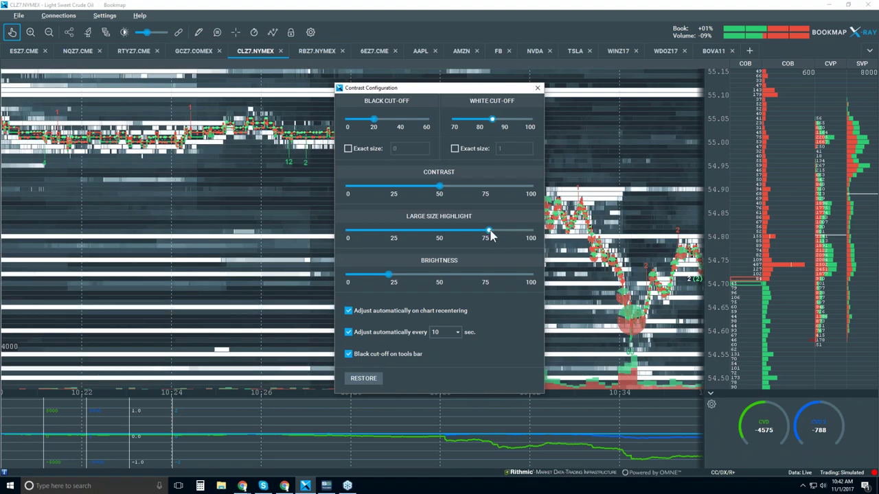
pyautogui.moveTo(494, 230); pyautogui.dragTo(509, 232)
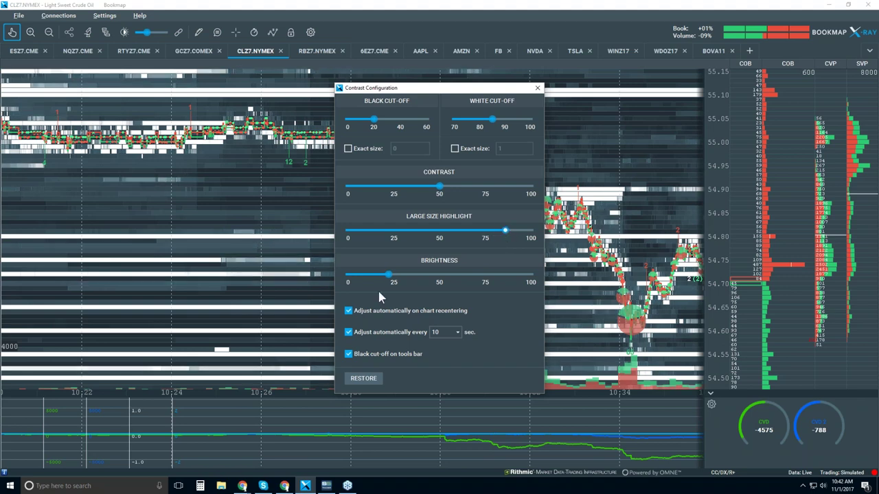
pyautogui.moveTo(388, 274); pyautogui.dragTo(428, 273)
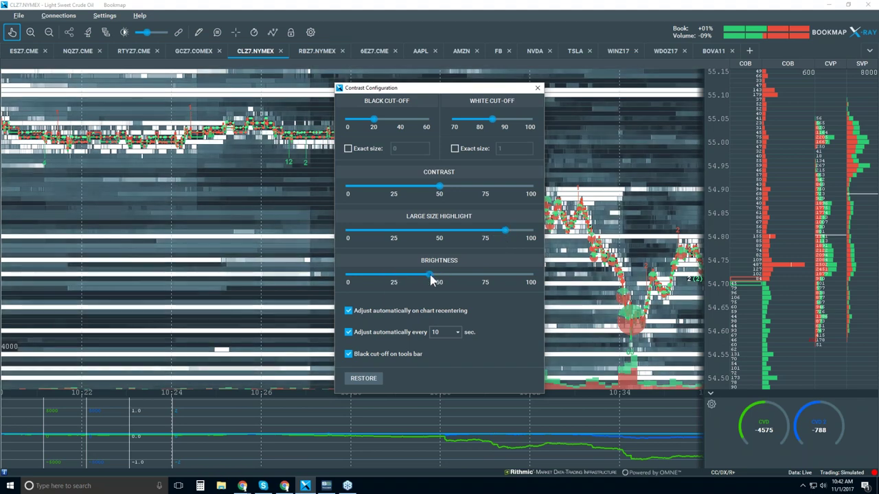
pyautogui.click(537, 88)
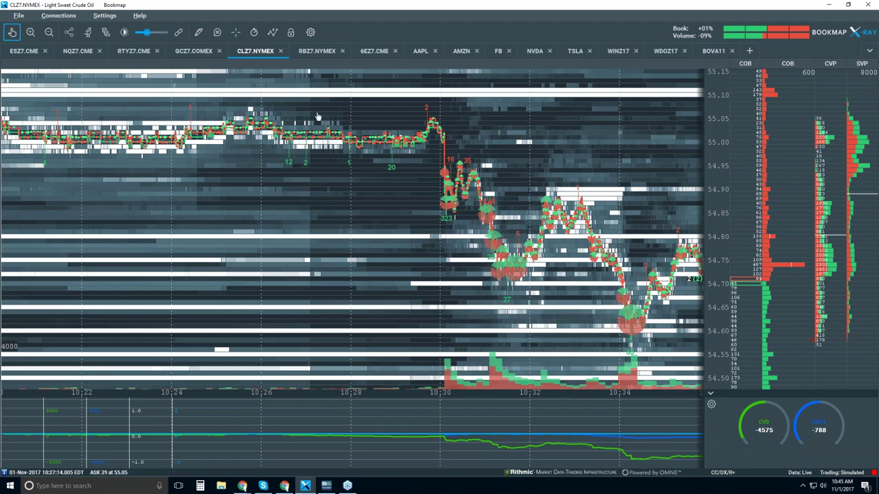
# Return the CLZ7.NYMEX chart to the live price and view the price action since before 10:30.
pyautogui.click(11, 33)
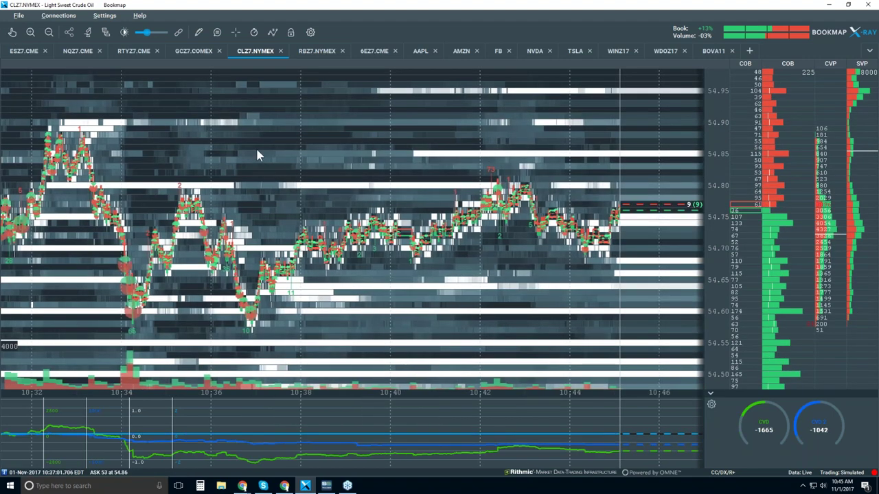
pyautogui.scroll(-2, 255, 146)
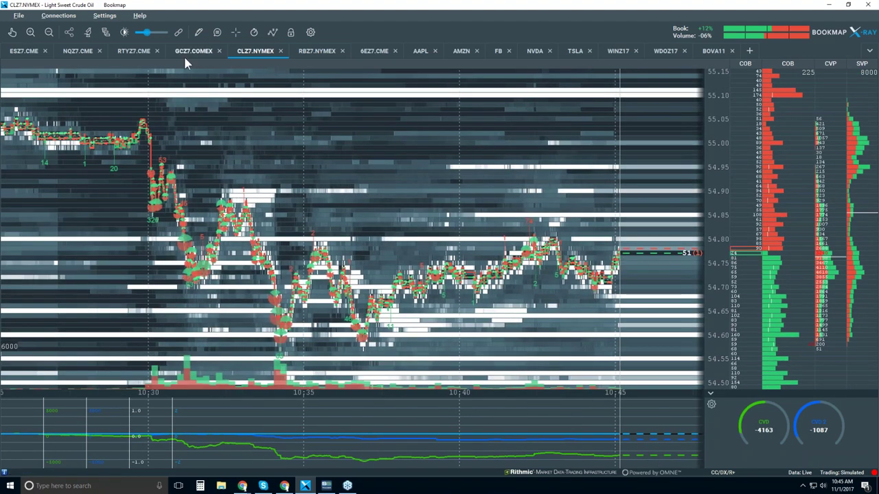
# Switch to the NQZ7.CME chart and hide its trading control panel and lower indicator pane.
pyautogui.click(87, 52)
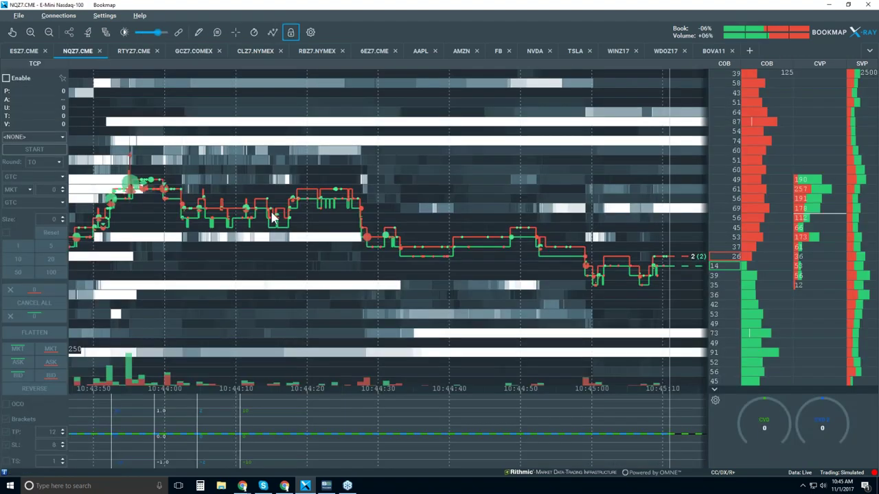
pyautogui.click(290, 32)
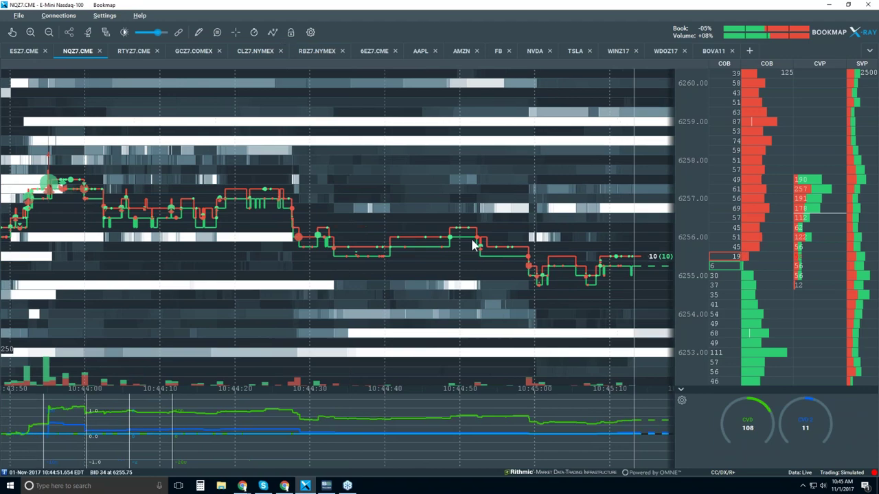
pyautogui.scroll(-3, 472, 241)
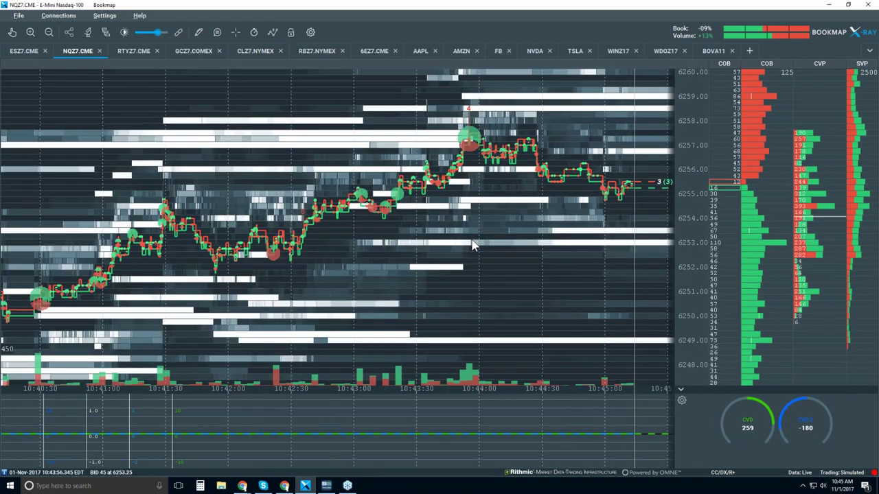
pyautogui.scroll(-2, 472, 245)
pyautogui.scroll(-2, 644, 402)
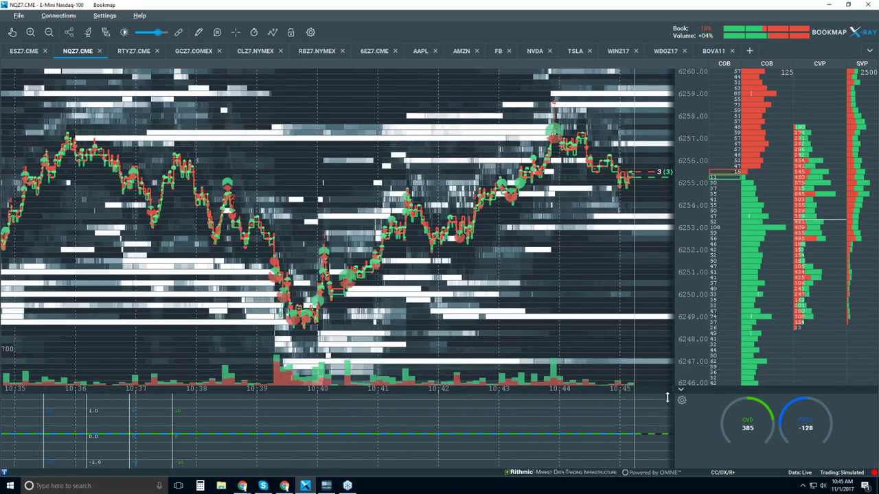
pyautogui.click(681, 389)
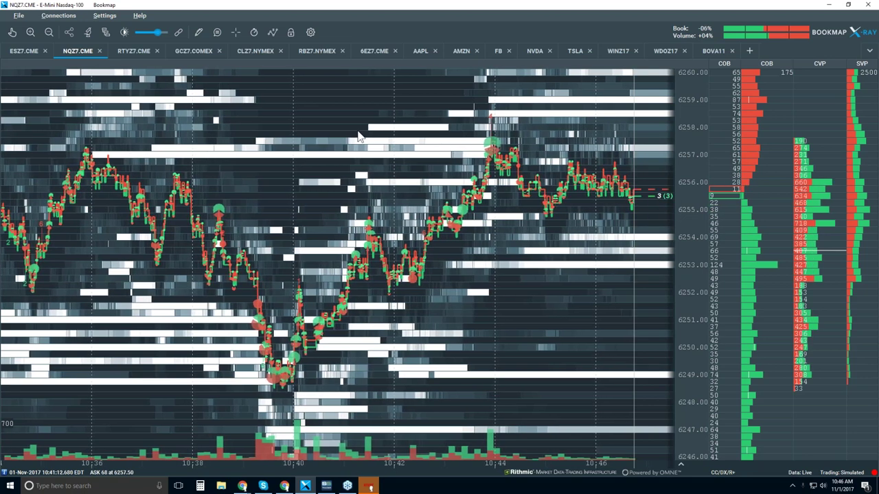
# Show Candlestick Bars on the NQZ7 chart and turn off Volume Dots, Best Bid/Ask, Indicators, Heatmap and Extended.
pyautogui.click(273, 35)
pyautogui.click(295, 70)
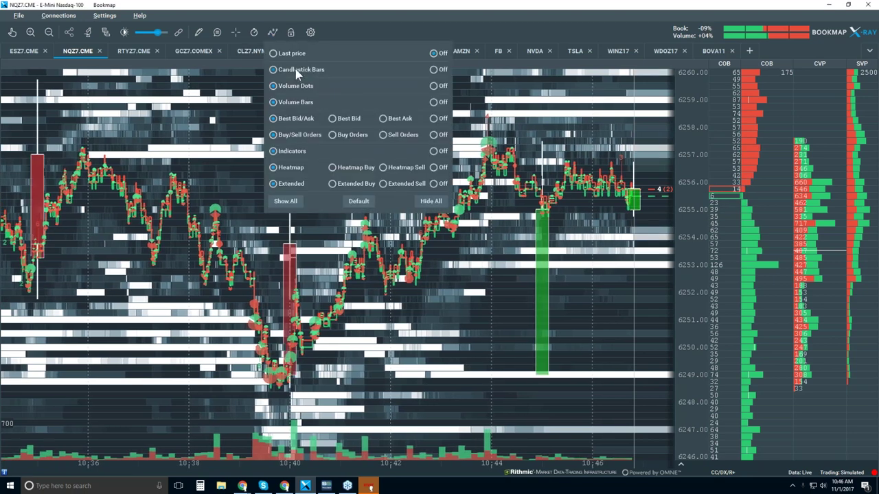
pyautogui.click(313, 102)
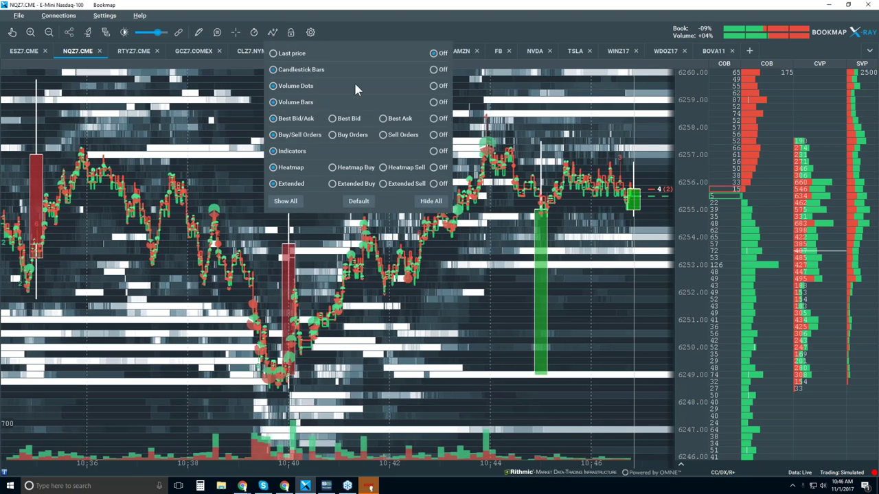
pyautogui.click(434, 86)
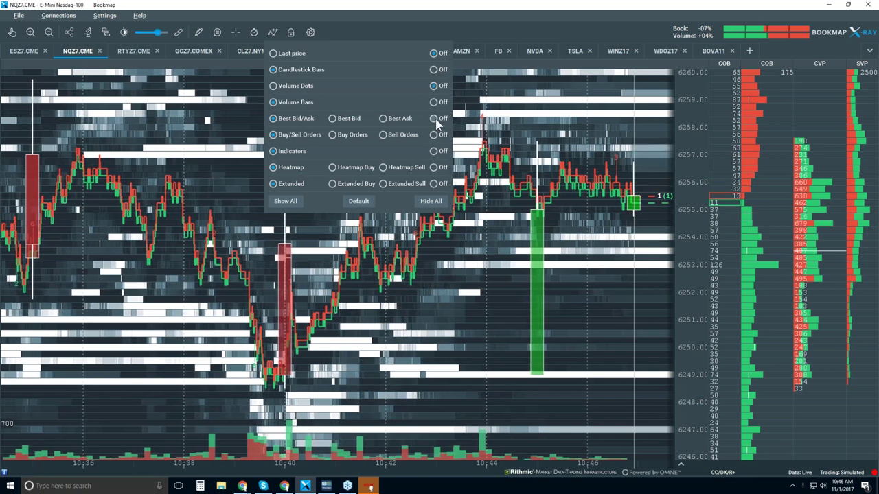
pyautogui.click(434, 118)
pyautogui.click(433, 152)
pyautogui.click(433, 167)
pyautogui.click(434, 184)
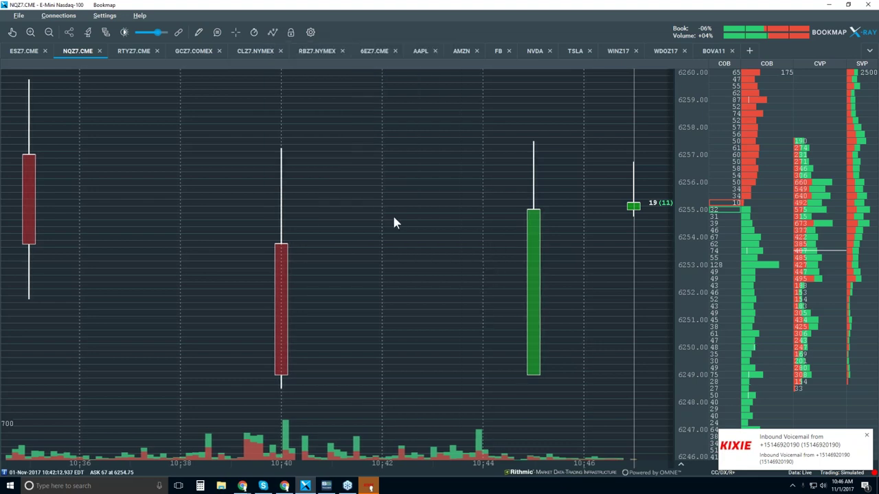
# Overlay the Best Bid/Ask lines on the NQZ7 candlesticks covering the session since before 09:30.
pyautogui.scroll(-3, 394, 222)
pyautogui.scroll(-3, 395, 222)
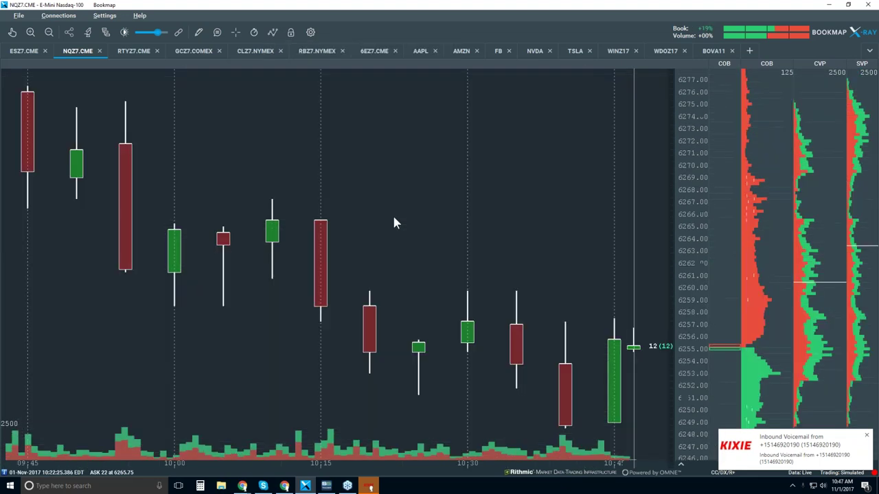
pyautogui.scroll(-2, 395, 223)
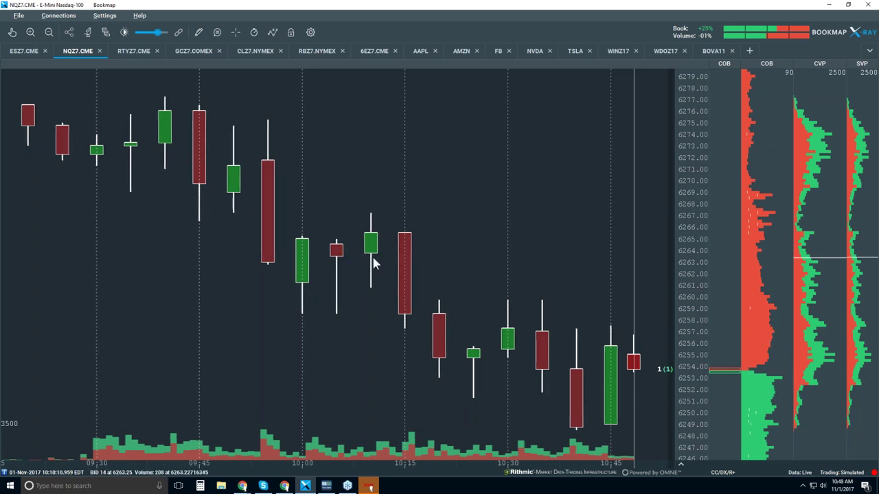
pyautogui.click(272, 32)
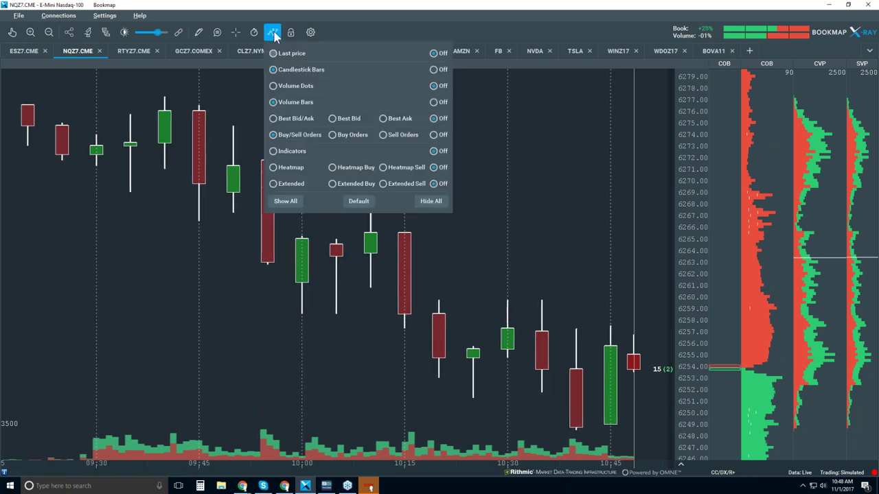
pyautogui.click(302, 118)
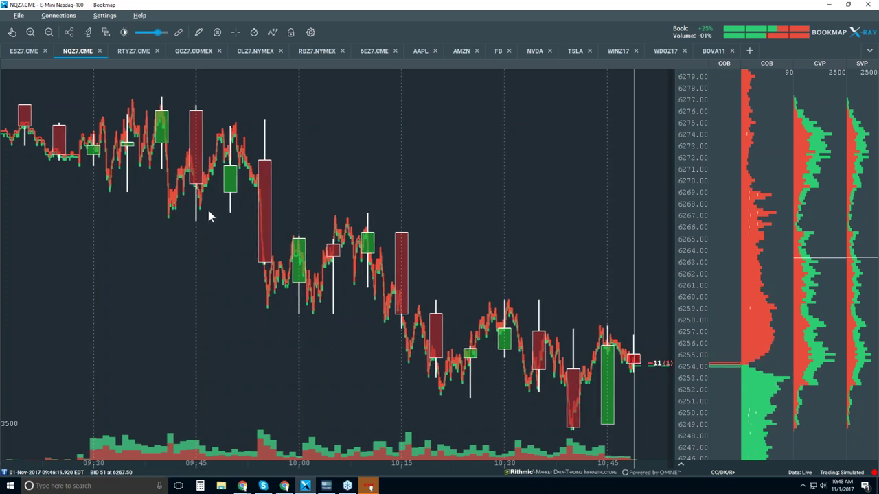
# Draw a horizontal line on the NQZ7 chart at about 6267, along the low made before 09:45.
pyautogui.click(199, 31)
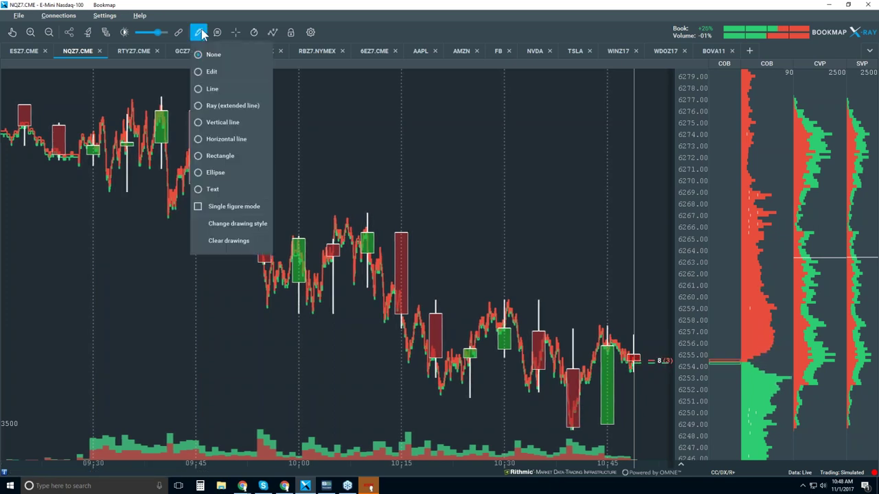
pyautogui.click(246, 141)
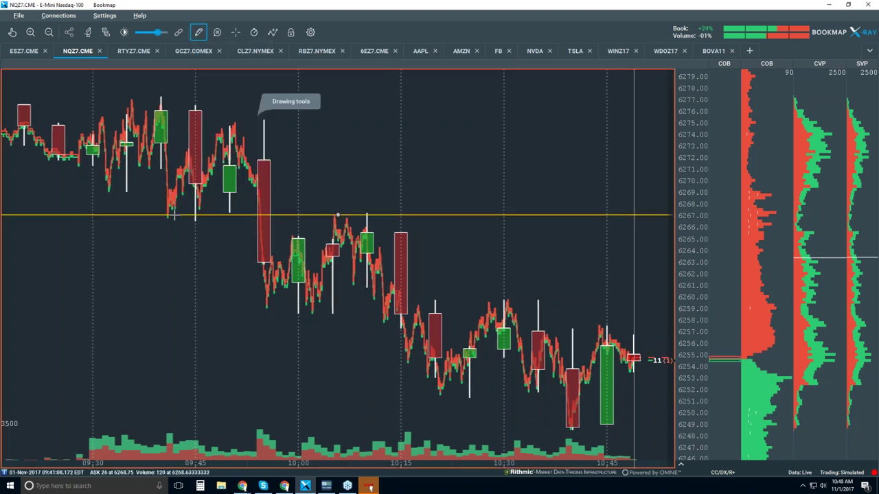
pyautogui.click(174, 217)
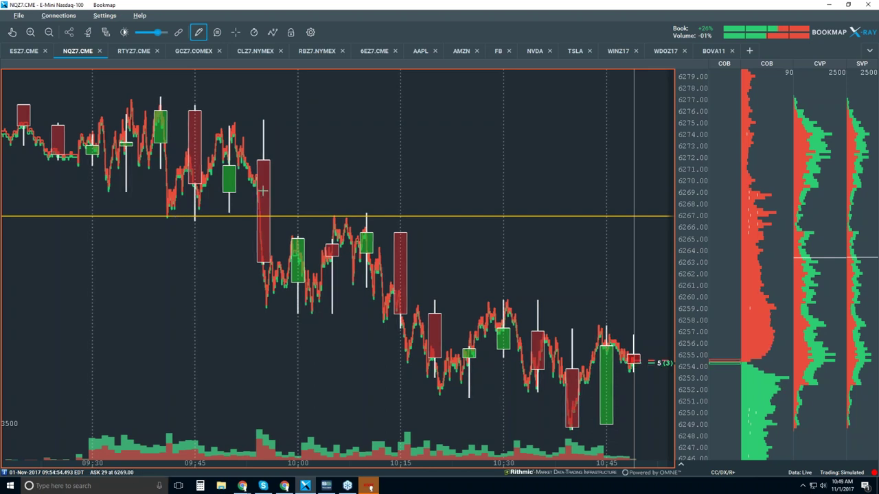
# Add and delete a second horizontal line at about 6270, leaving the drawing tools set to None.
pyautogui.click(298, 179)
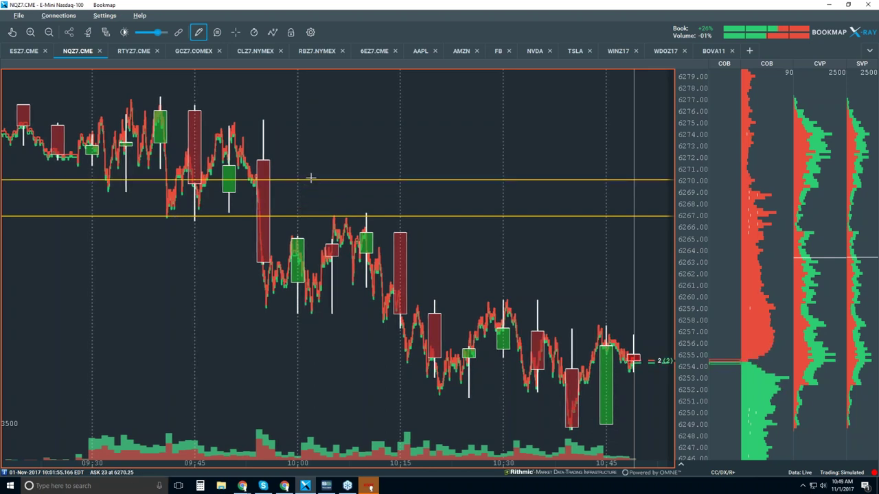
pyautogui.click(198, 32)
pyautogui.click(224, 68)
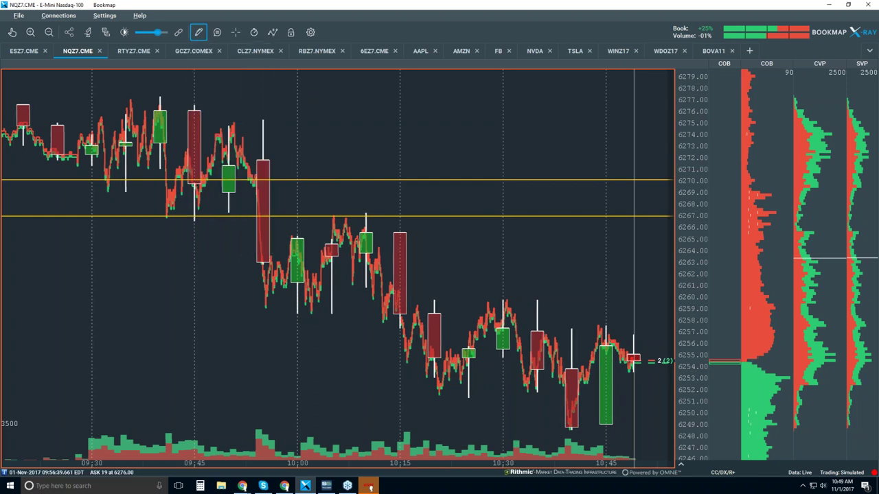
pyautogui.click(330, 179)
pyautogui.click(198, 33)
pyautogui.click(211, 54)
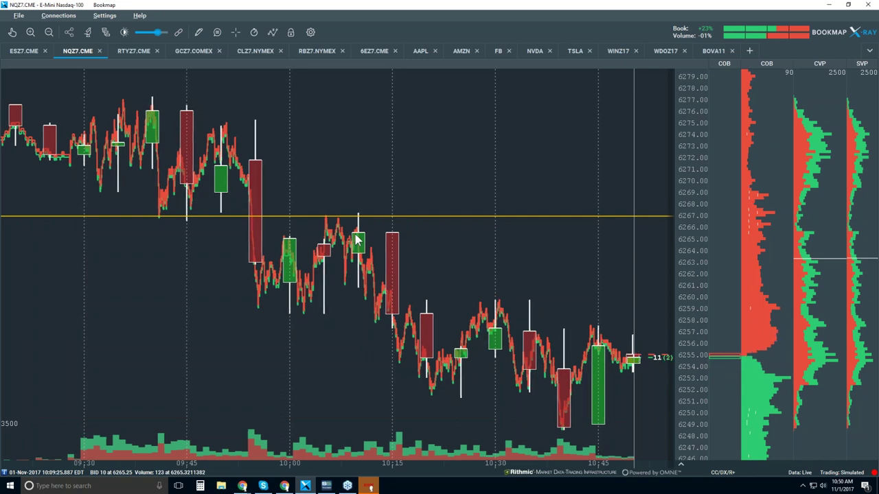
# Turn on Volume Dots over the NQZ7 candlesticks and Best Bid/Ask lines.
pyautogui.click(273, 32)
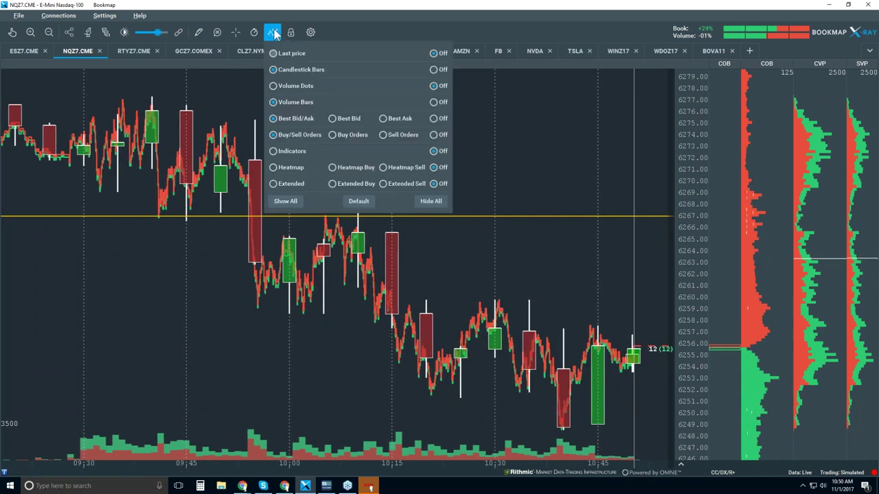
pyautogui.click(306, 85)
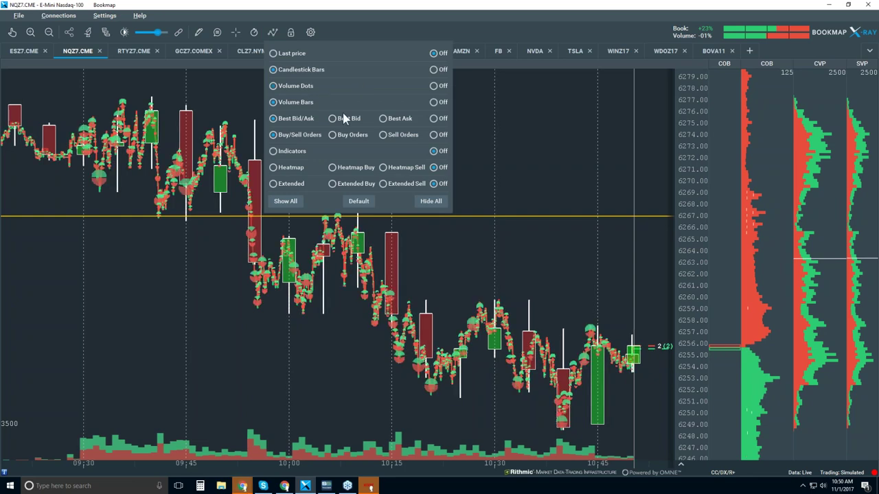
pyautogui.click(516, 174)
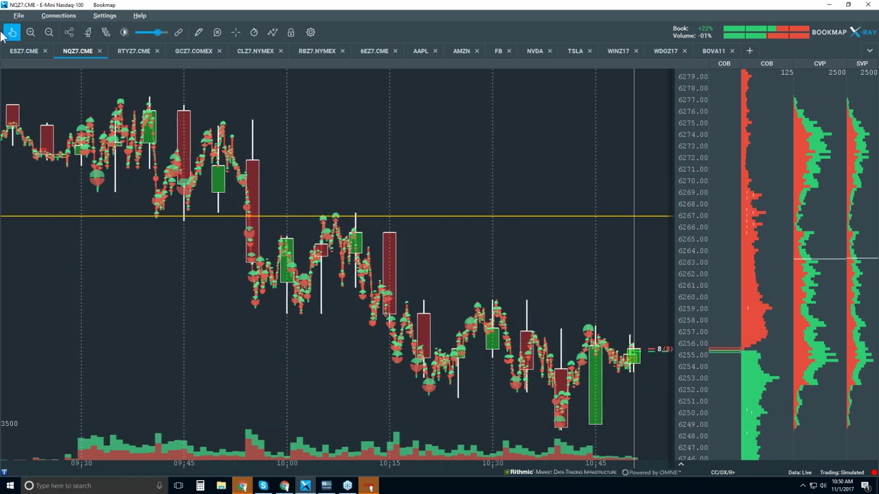
# Zoom in on the NQZ7 chart between 10:00 and 10:14 to examine the volume dots at the 6267 line.
pyautogui.scroll(2, 308, 231)
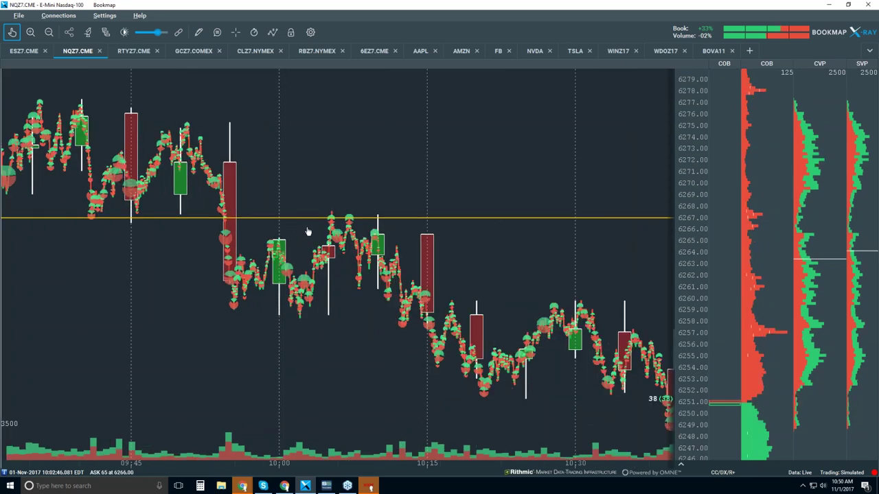
pyautogui.scroll(2, 305, 246)
pyautogui.scroll(2, 322, 245)
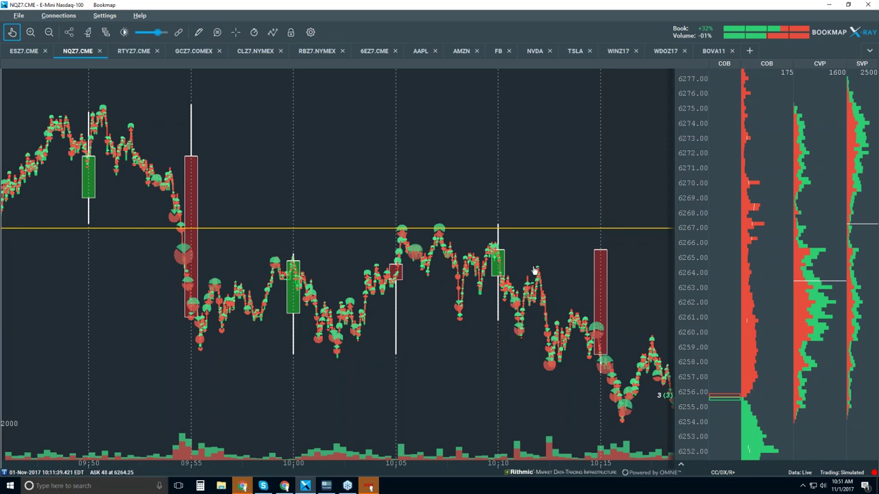
pyautogui.scroll(3, 523, 268)
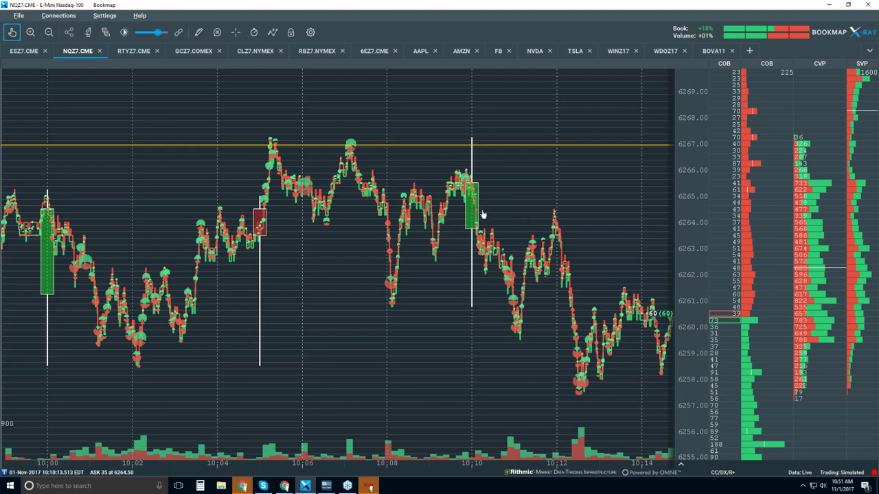
# Examine NQZ7 price action and volume dots around the 6267 line from 09:40 to 10:30 at wider and closer time scales.
pyautogui.scroll(-4, 483, 215)
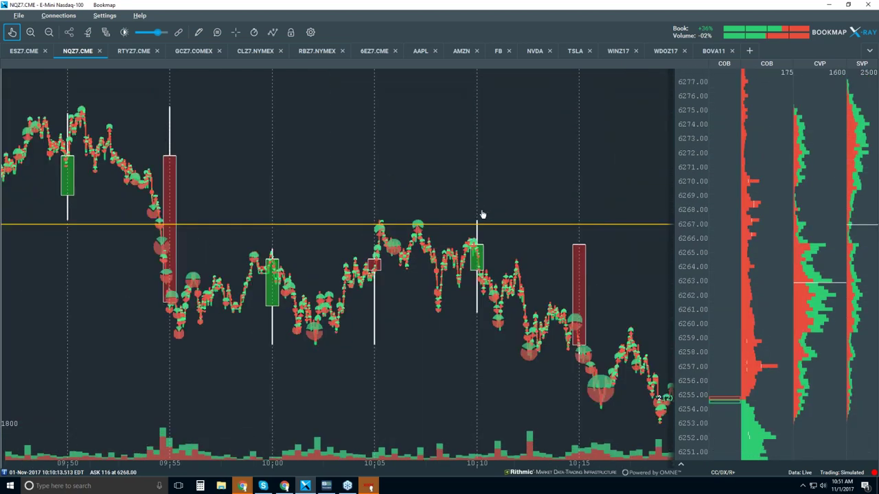
pyautogui.scroll(-2, 298, 219)
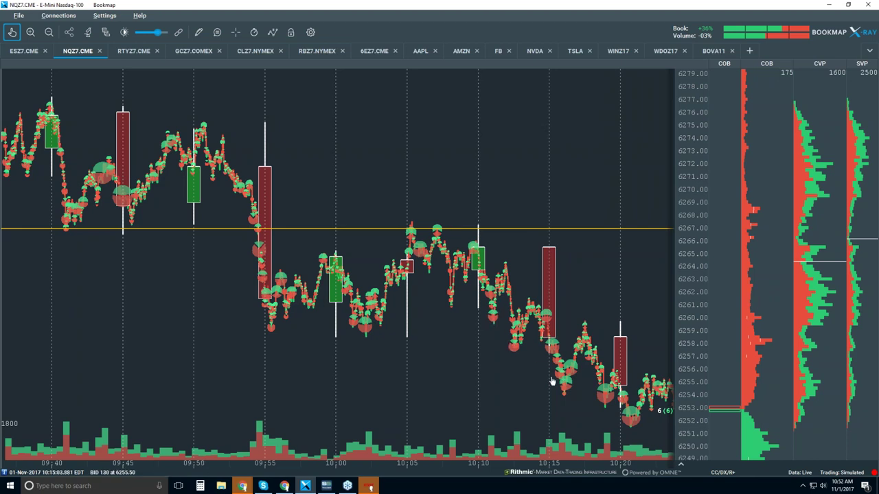
pyautogui.scroll(2, 523, 296)
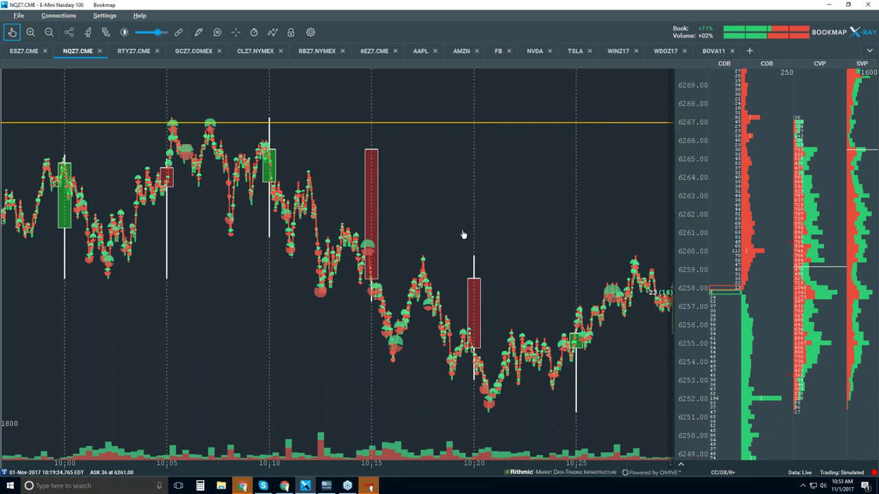
pyautogui.scroll(-2, 463, 235)
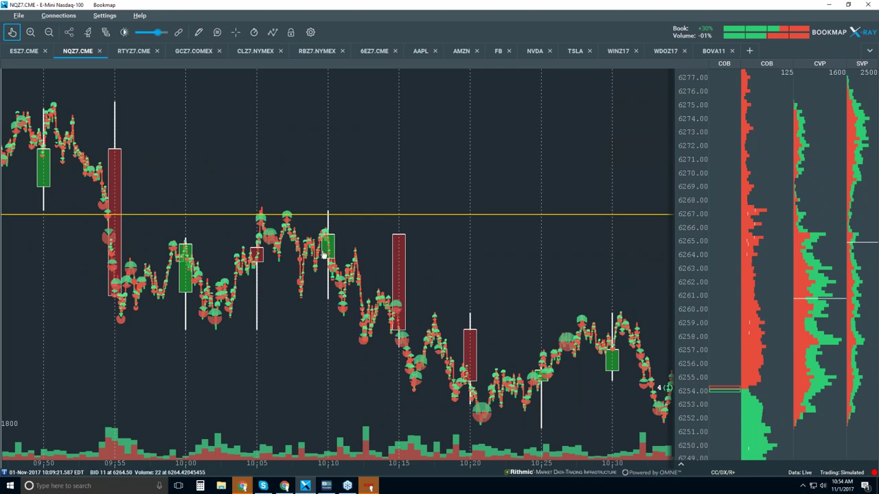
# Return the NQZ7 chart to live tracking and show the period from 10:30 to 10:55.
pyautogui.click(12, 31)
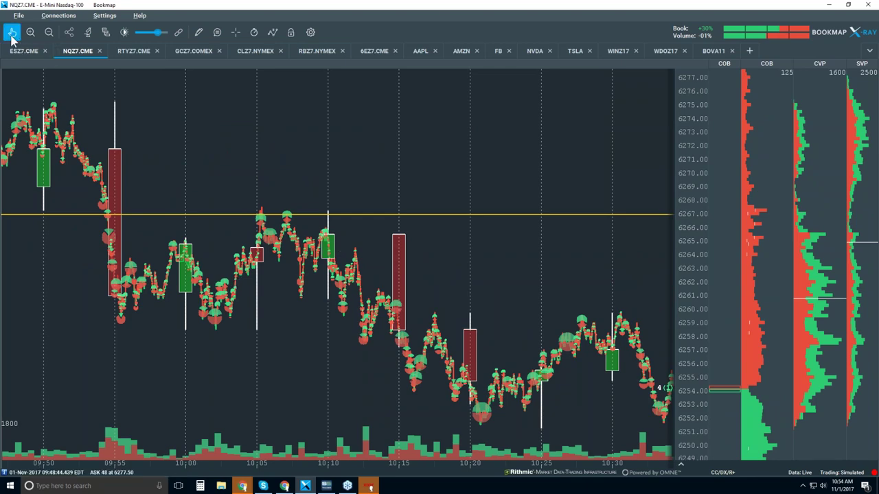
pyautogui.scroll(-2, 147, 221)
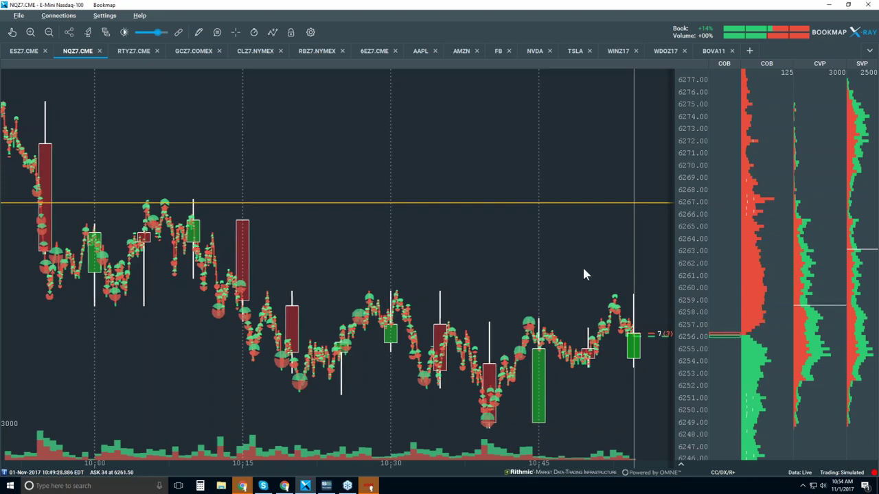
pyautogui.scroll(3, 583, 270)
pyautogui.scroll(2, 583, 271)
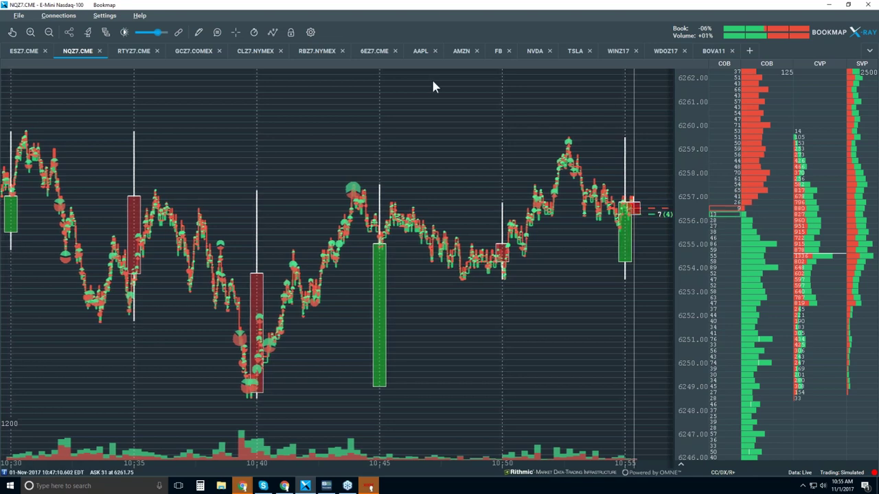
# Turn on the Heatmap and Extended layers for the NQZ7 chart, showing the period from about 10:42 onward.
pyautogui.click(274, 32)
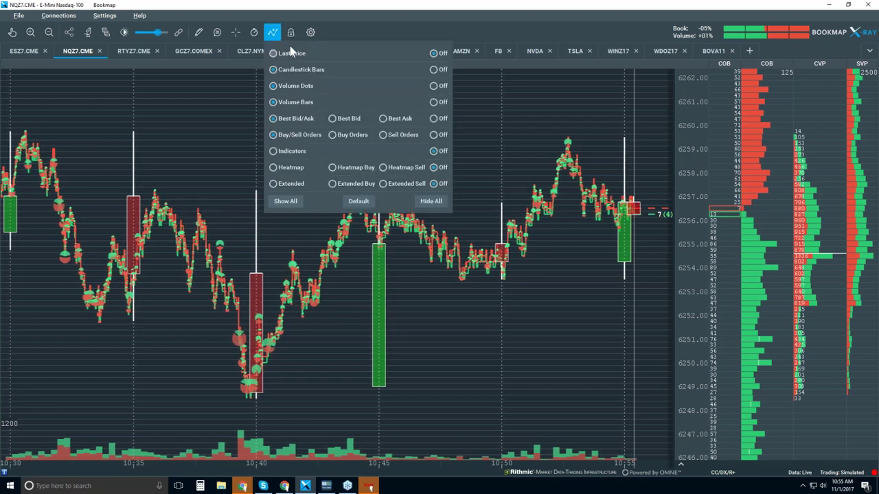
pyautogui.click(296, 172)
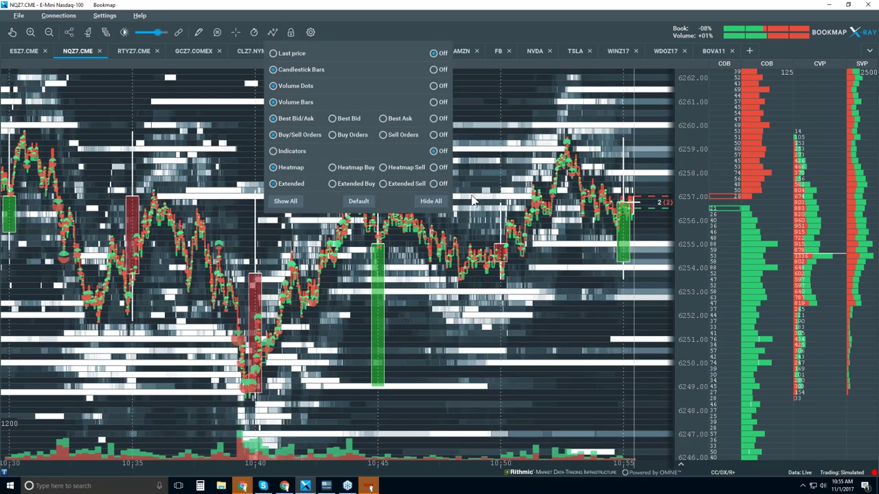
pyautogui.scroll(3, 635, 189)
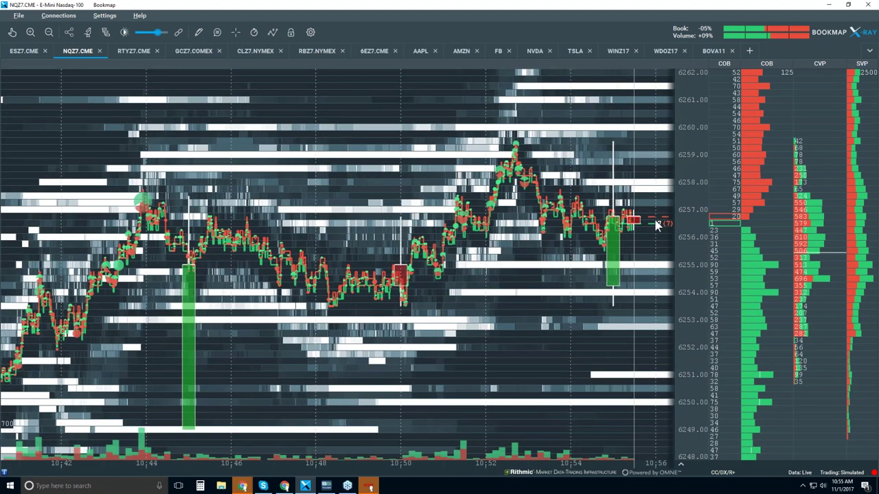
# Raise the heatmap's white cut-off to about 97 in the contrast configuration.
pyautogui.click(124, 33)
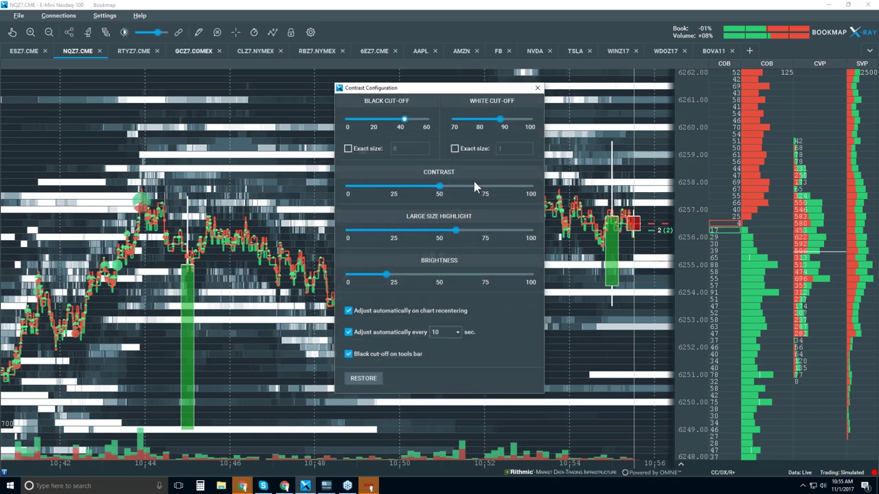
pyautogui.moveTo(501, 120); pyautogui.dragTo(525, 121)
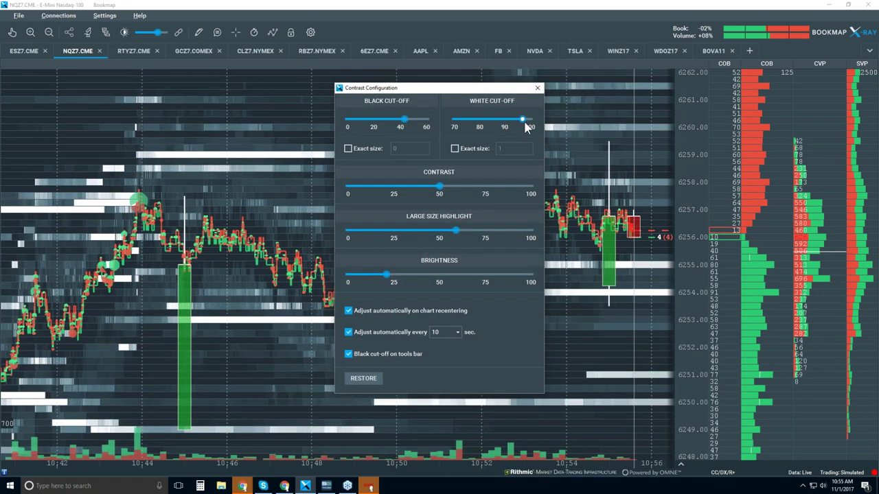
pyautogui.click(537, 89)
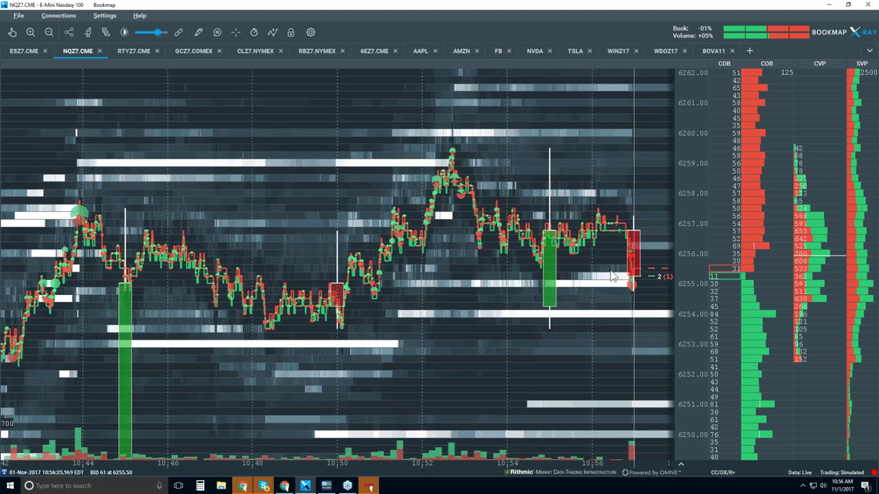
# Examine the NQZ7 heatmap bands at 6255 and 6254 around 10:57 at a close time scale.
pyautogui.scroll(5, 609, 258)
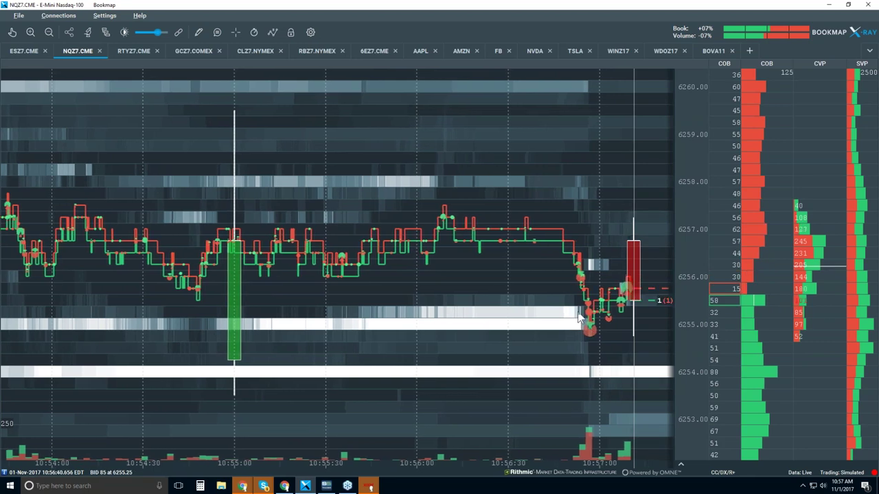
pyautogui.scroll(5, 586, 335)
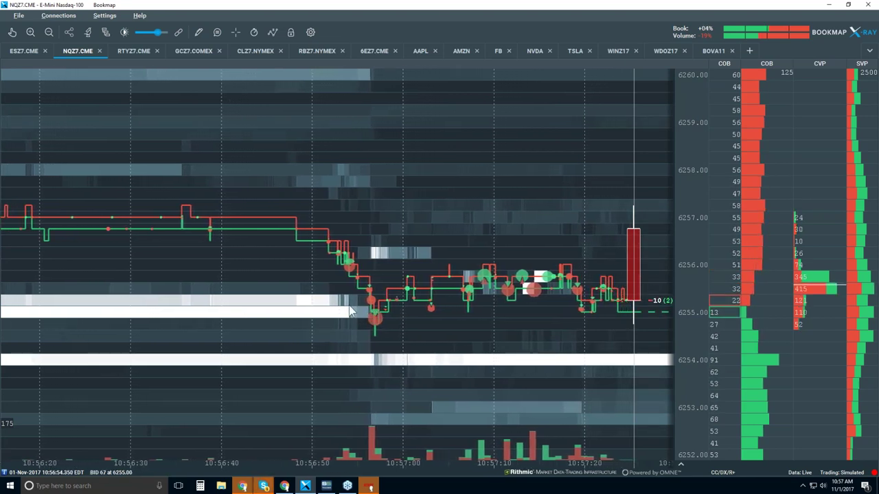
pyautogui.scroll(-3, 347, 306)
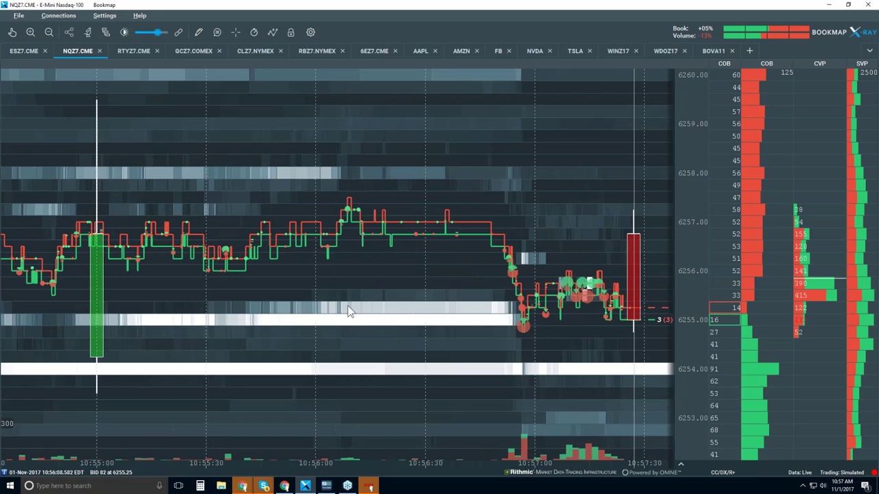
pyautogui.scroll(-1, 451, 309)
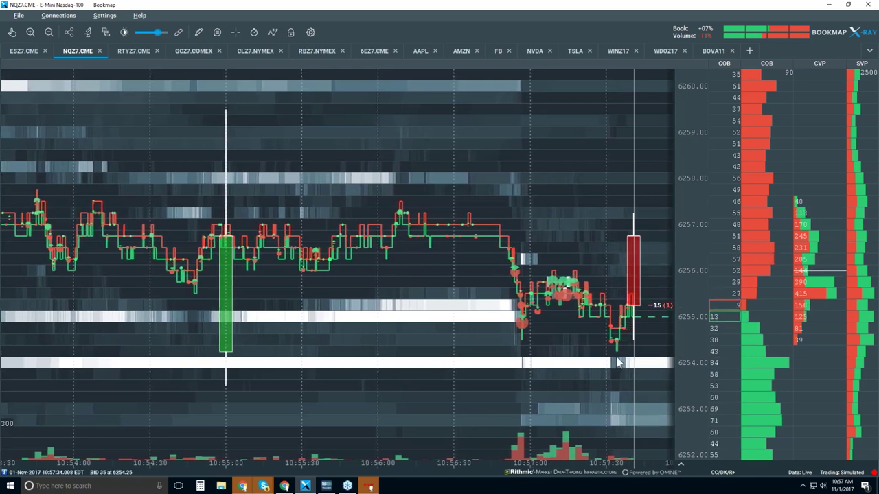
# Examine NQZ7 trading against the 6254 heatmap band near 10:58, then compare it with activity since 10:42.
pyautogui.scroll(2, 582, 329)
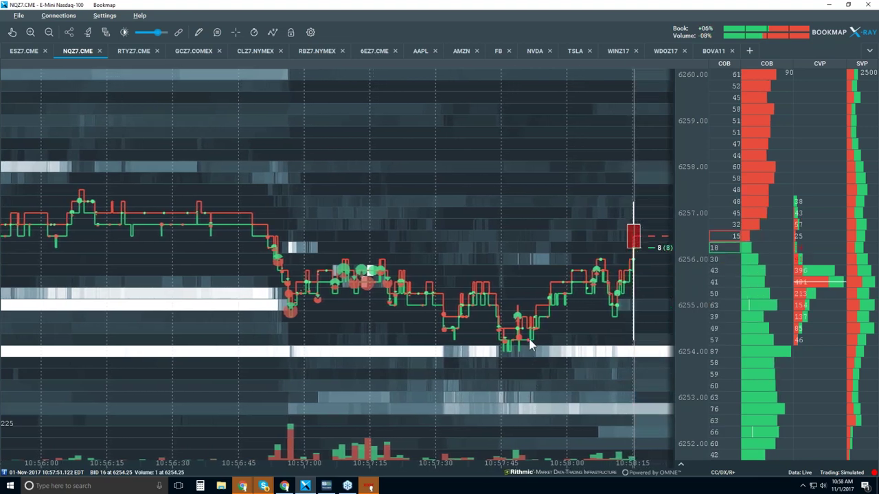
pyautogui.scroll(-2, 529, 339)
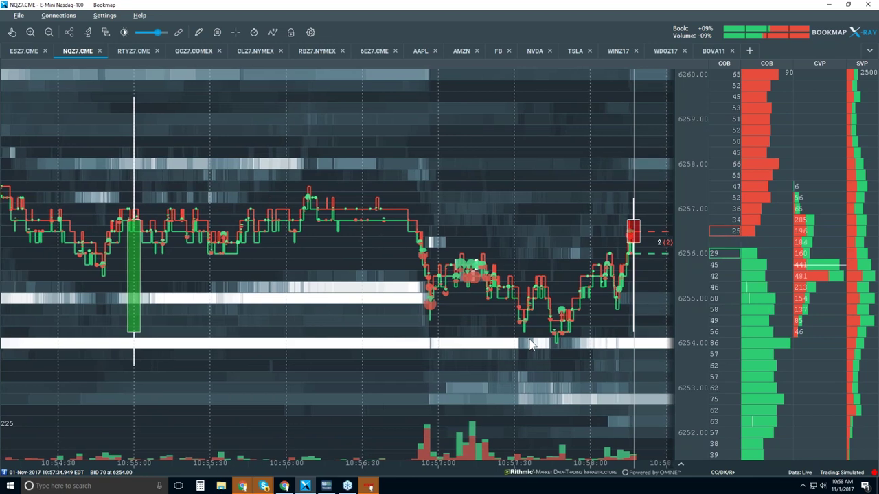
pyautogui.scroll(-2, 529, 339)
pyautogui.scroll(-1, 529, 340)
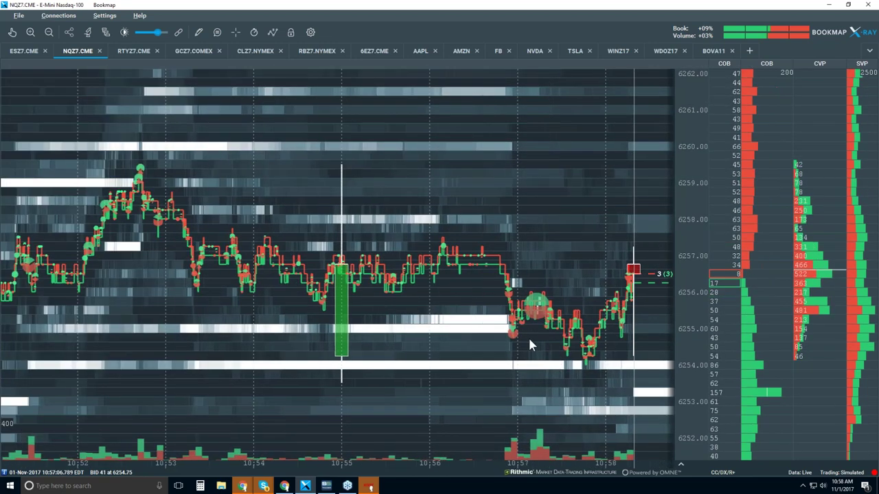
pyautogui.scroll(-1, 529, 339)
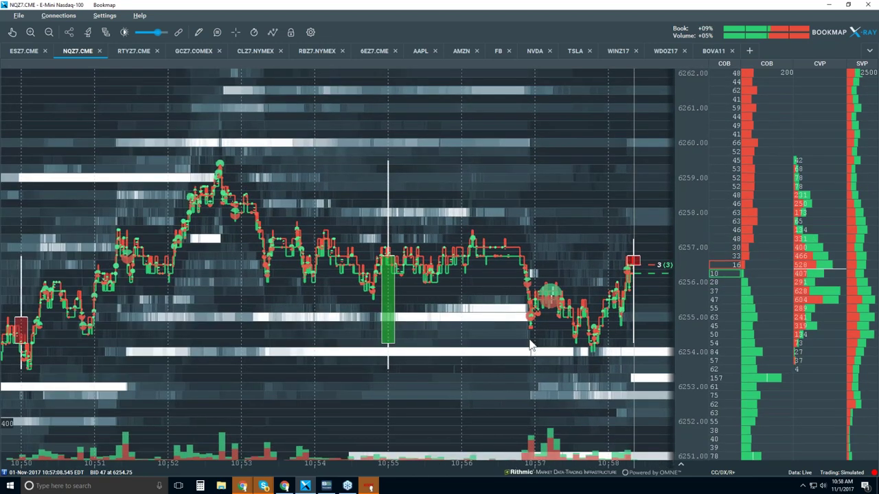
pyautogui.scroll(4, 597, 337)
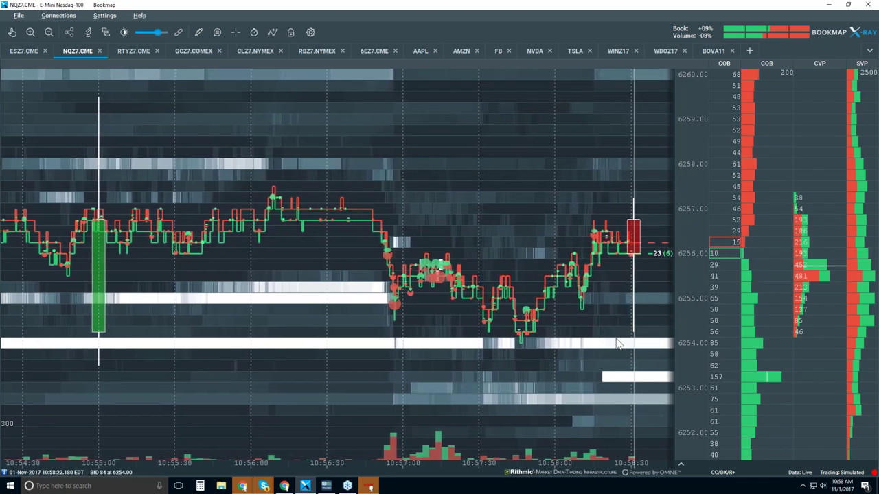
pyautogui.scroll(-1, 614, 343)
pyautogui.scroll(-2, 613, 343)
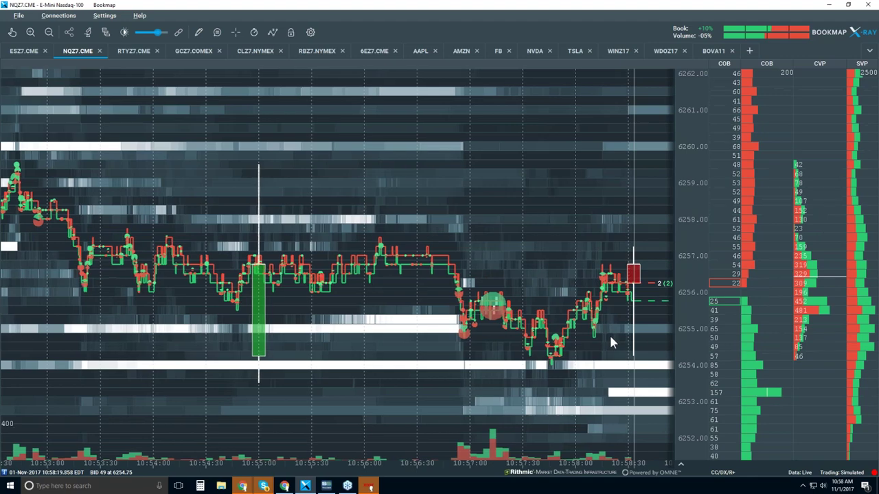
pyautogui.scroll(-5, 609, 333)
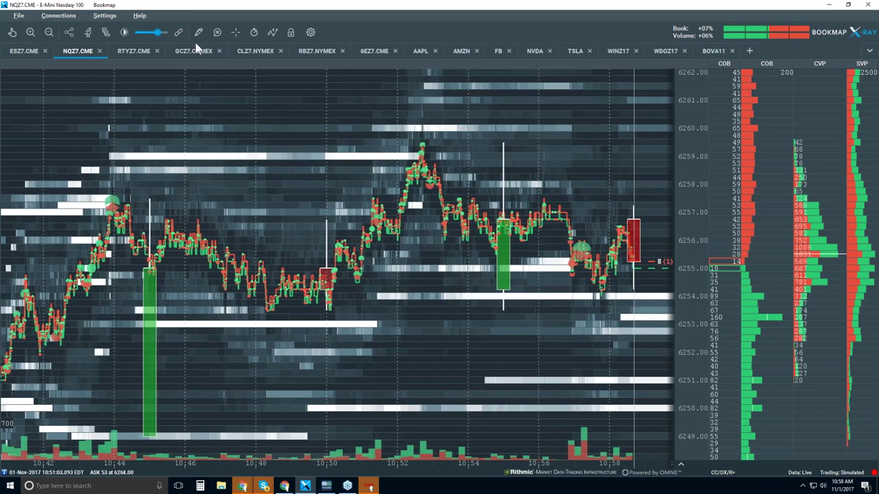
# Switch to the CLZ7.NYMEX crude oil chart and examine its heatmap and volume dots around the 10:30 move.
pyautogui.click(252, 52)
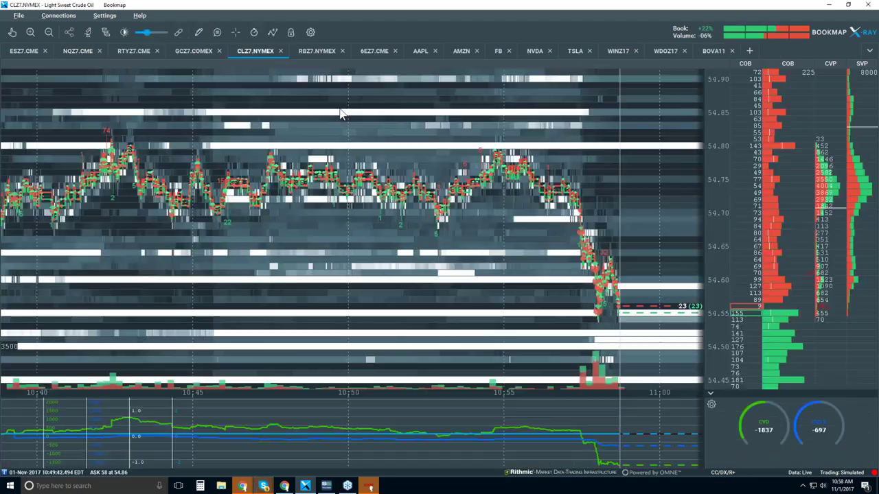
pyautogui.scroll(-2, 499, 195)
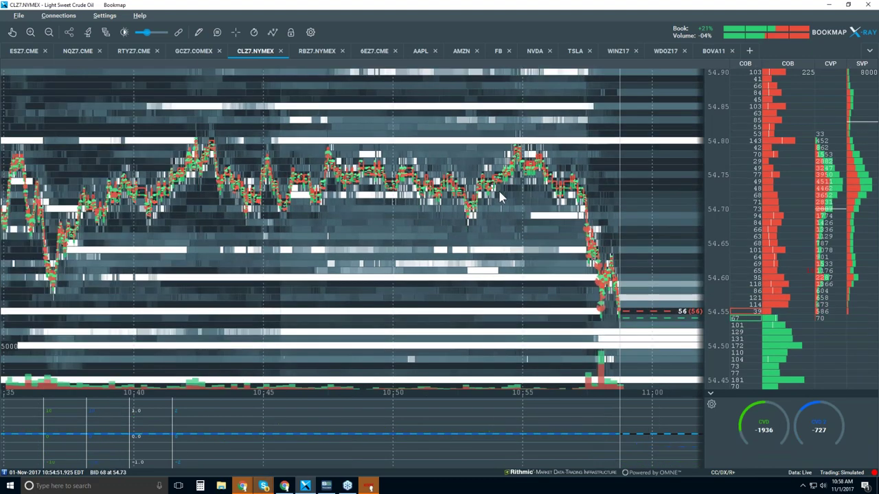
pyautogui.scroll(-2, 499, 194)
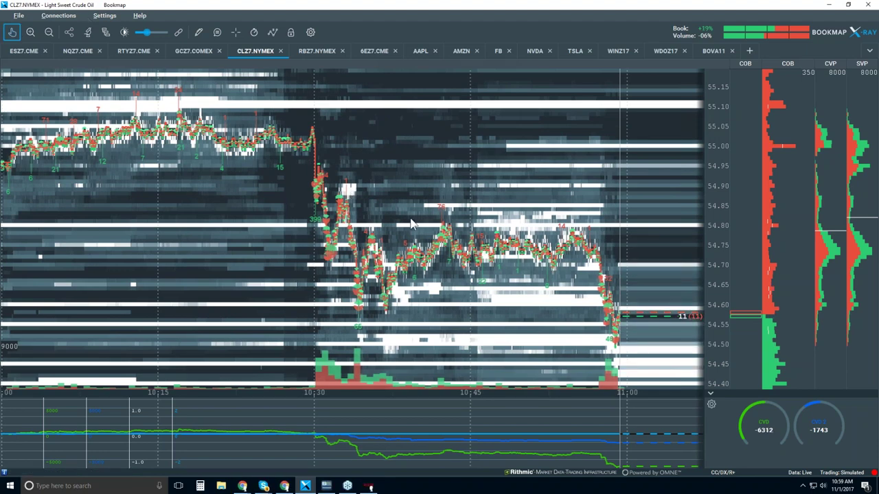
pyautogui.scroll(2, 412, 224)
pyautogui.scroll(3, 348, 203)
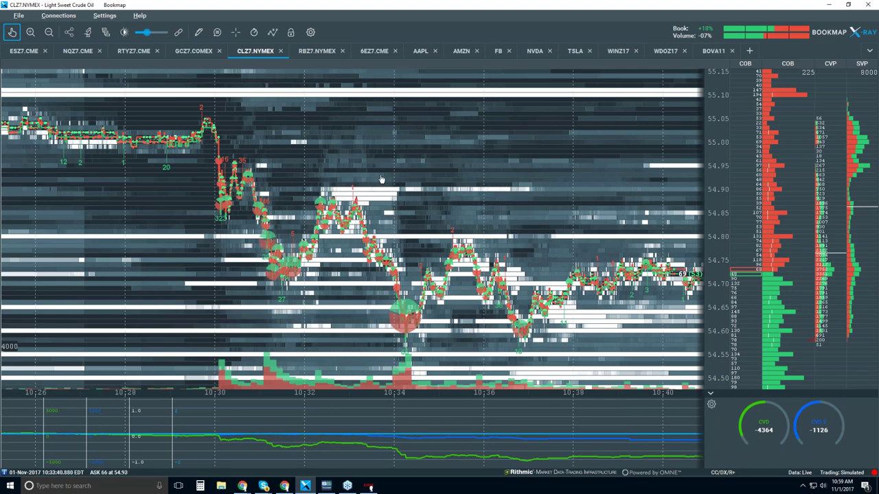
pyautogui.scroll(-3, 381, 180)
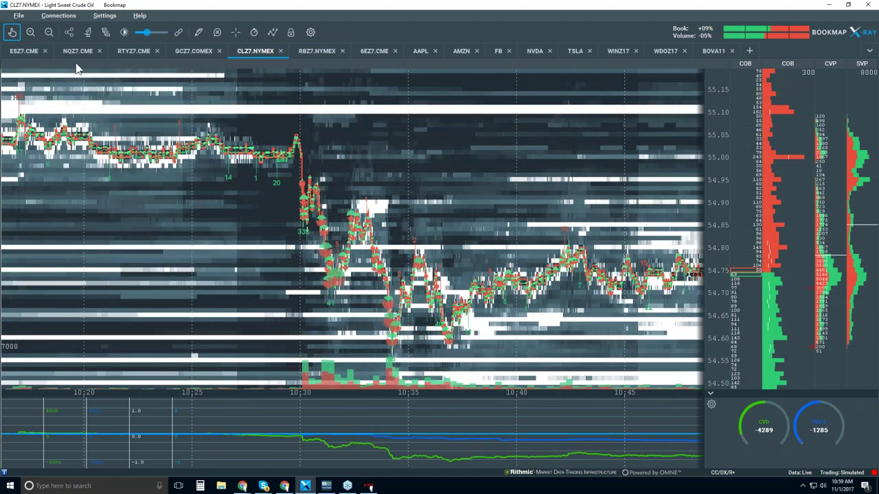
# Switch back to the NQZ7.CME chart and view its live heatmap from 10:30 to 11:00.
pyautogui.click(78, 52)
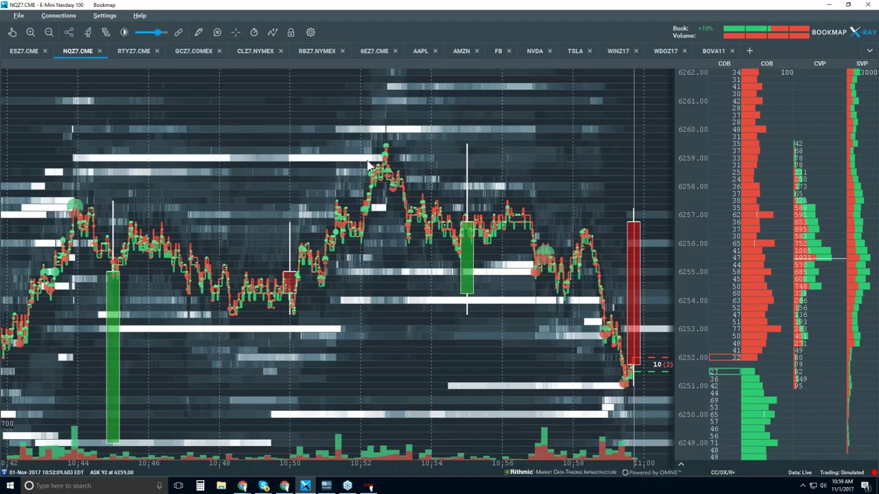
pyautogui.scroll(-1, 368, 165)
pyautogui.scroll(-1, 368, 165)
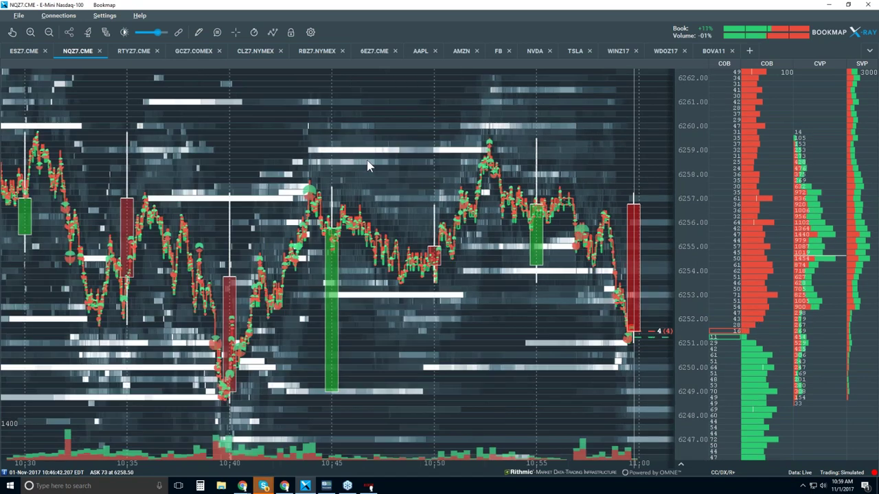